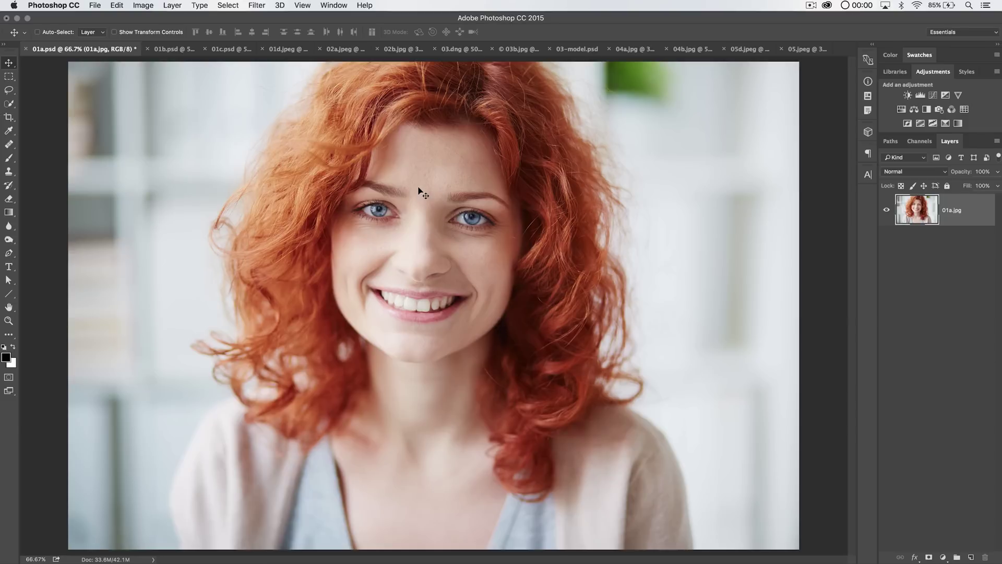
- Load the saved lady-selection channel as an active selection, then return to the Layers panel
click(919, 141)
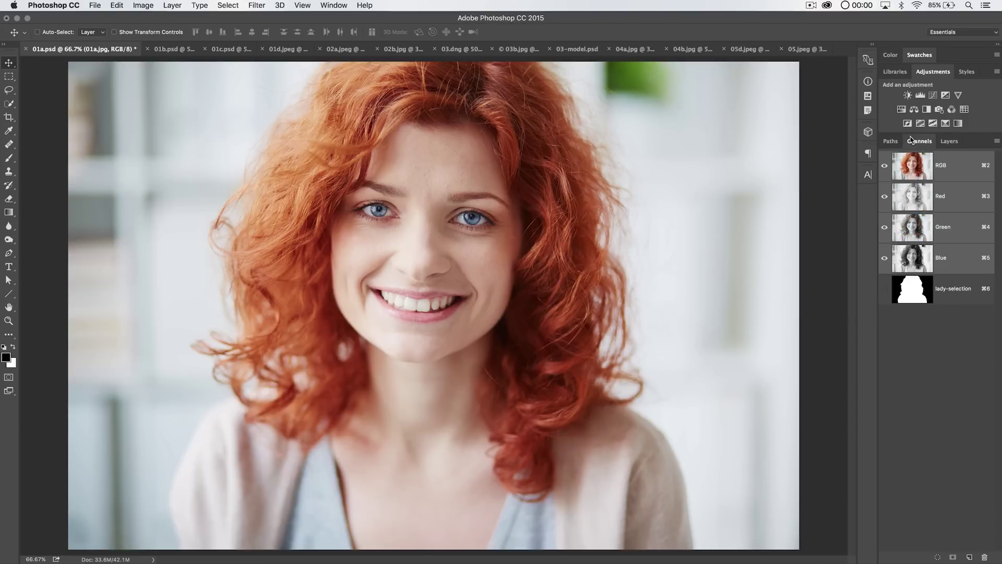
super+click(913, 289)
click(944, 143)
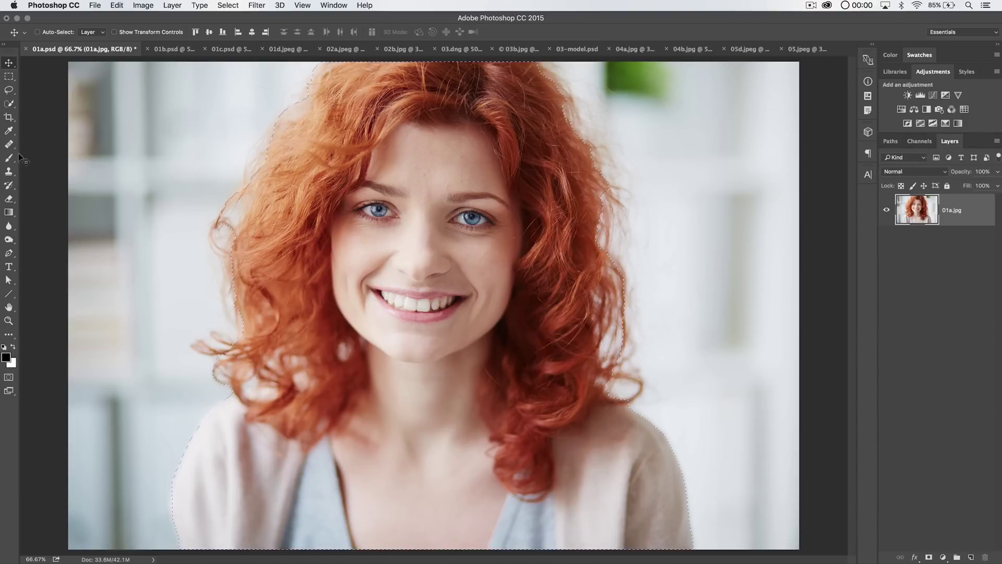
- Confirm Quick Selection as the selection tool, then switch to the Move tool
click(7, 106)
click(8, 104)
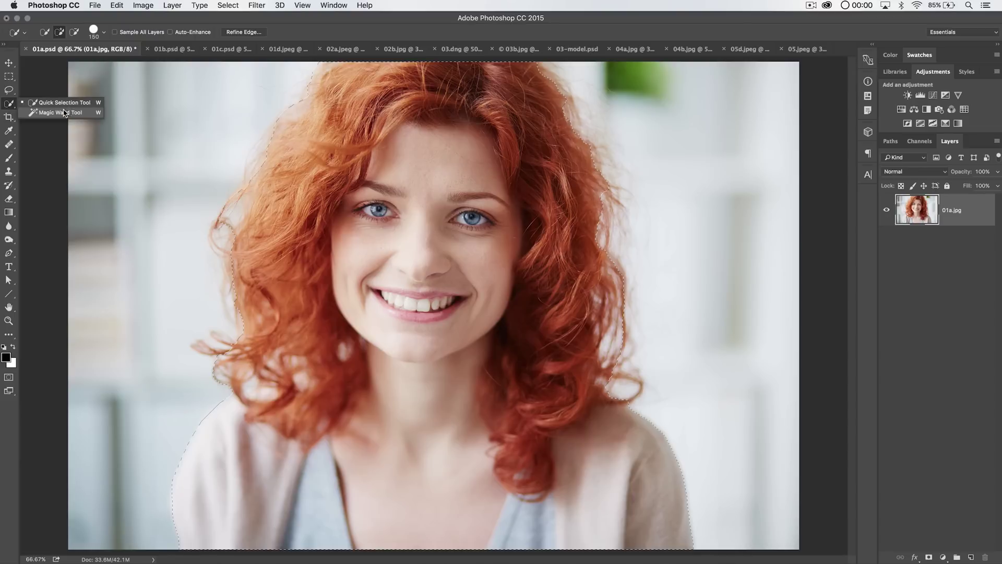
click(65, 105)
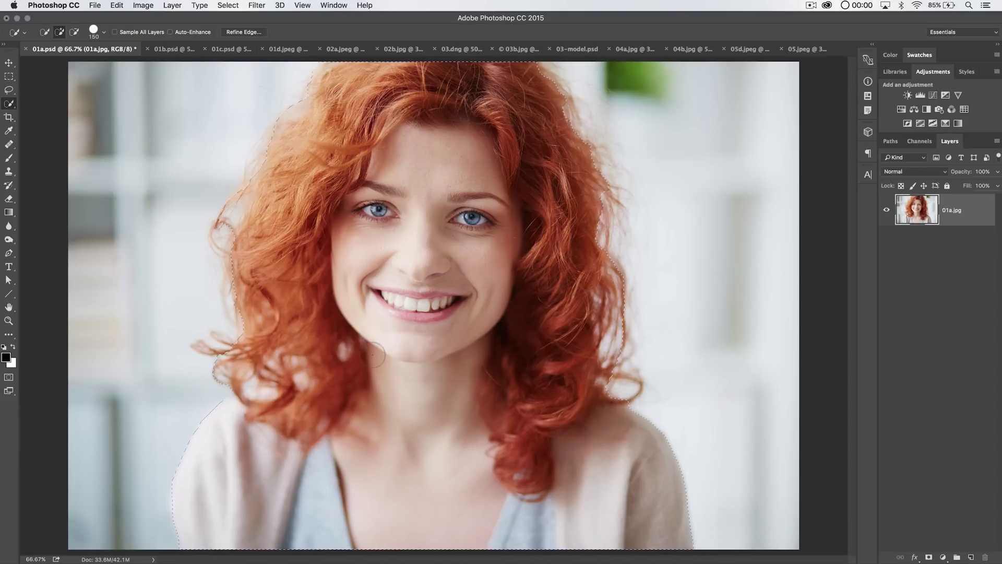
key(v)
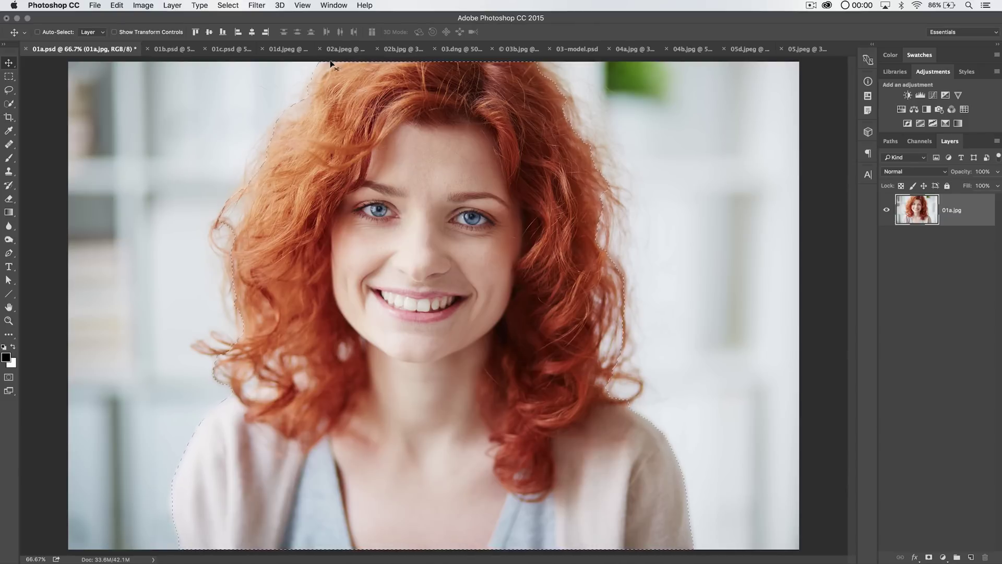
click(227, 5)
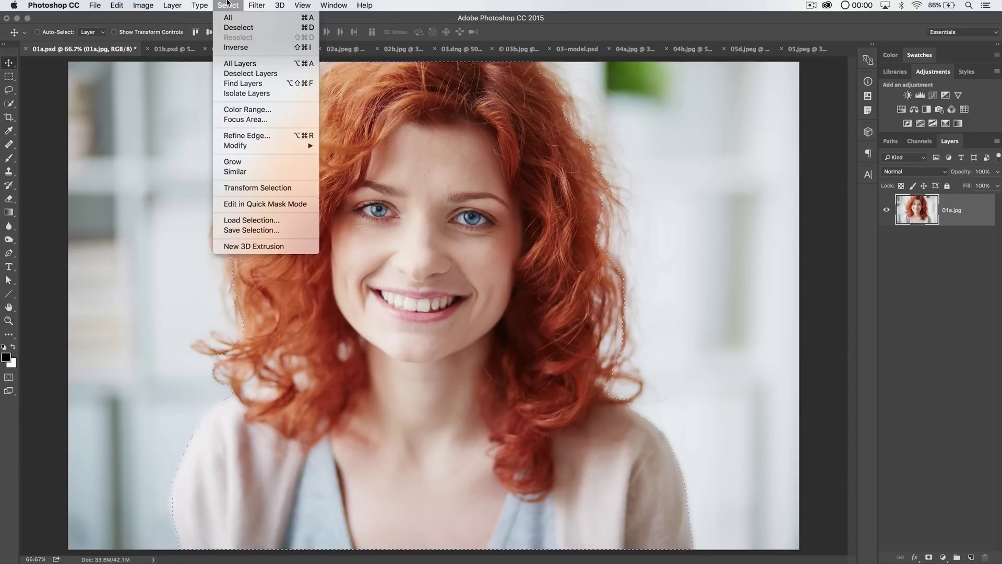
- Open Refine Edge on the lady selection and try View Modes, ending on Overlay
click(250, 137)
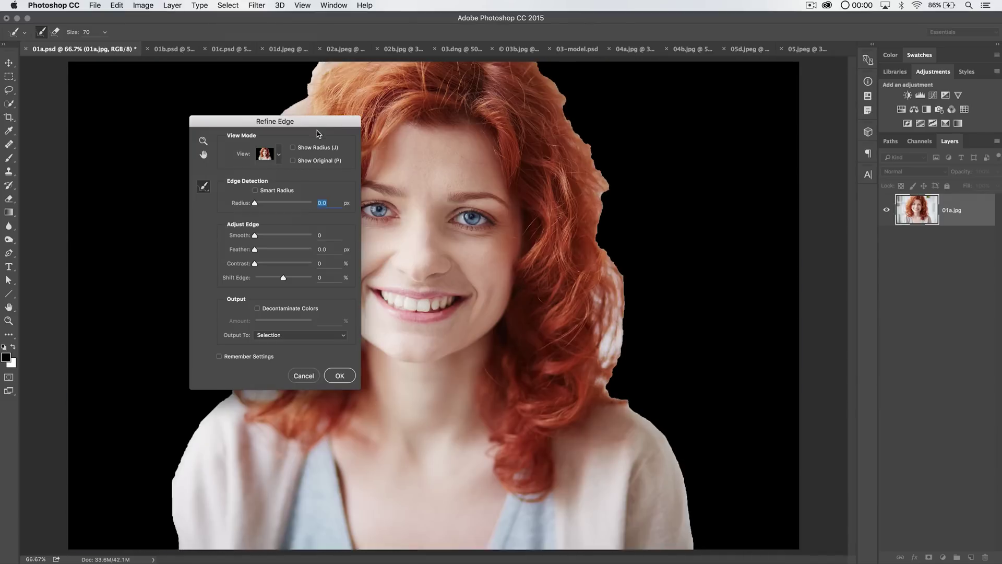
drag(314, 121, 710, 131)
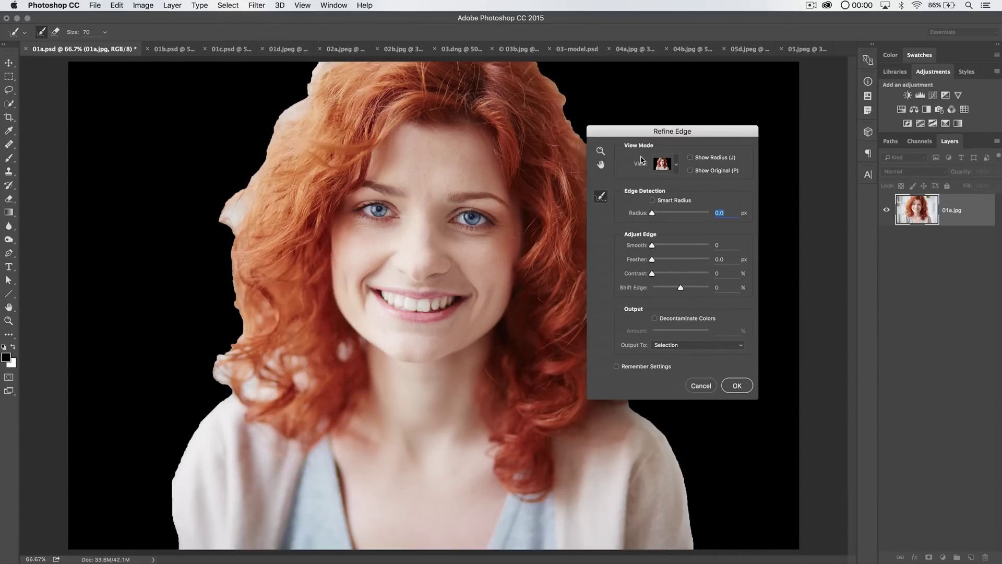
click(676, 165)
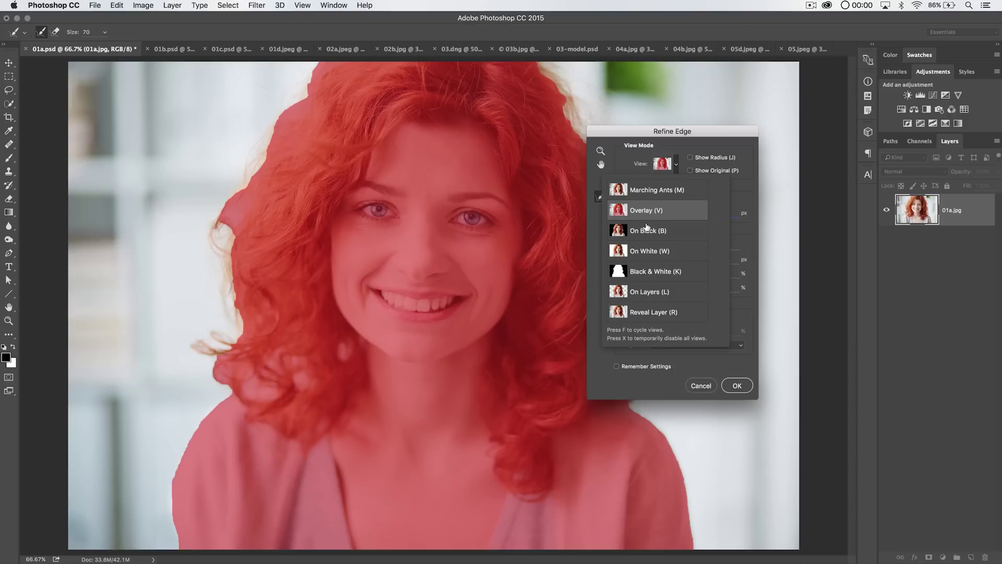
click(644, 291)
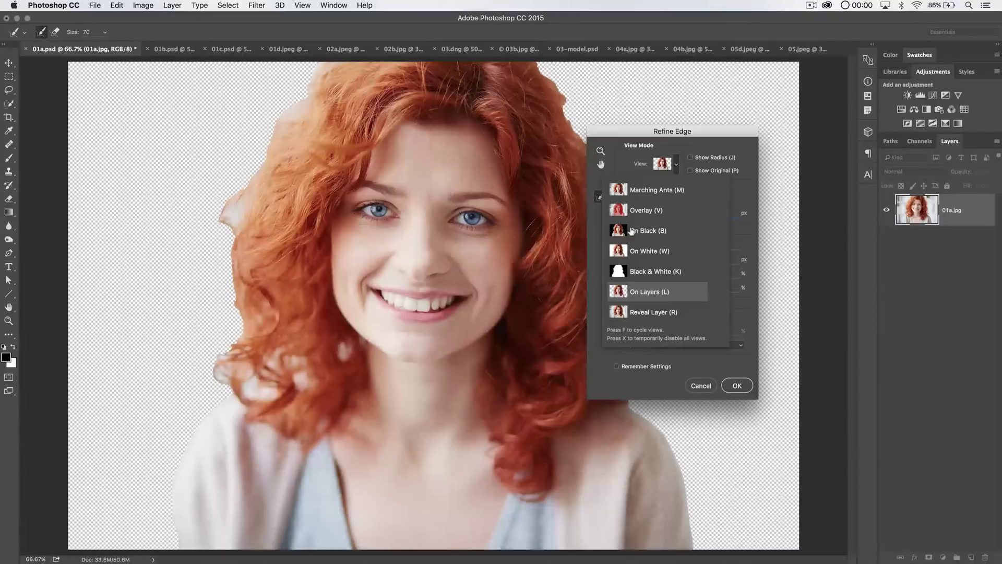
click(636, 209)
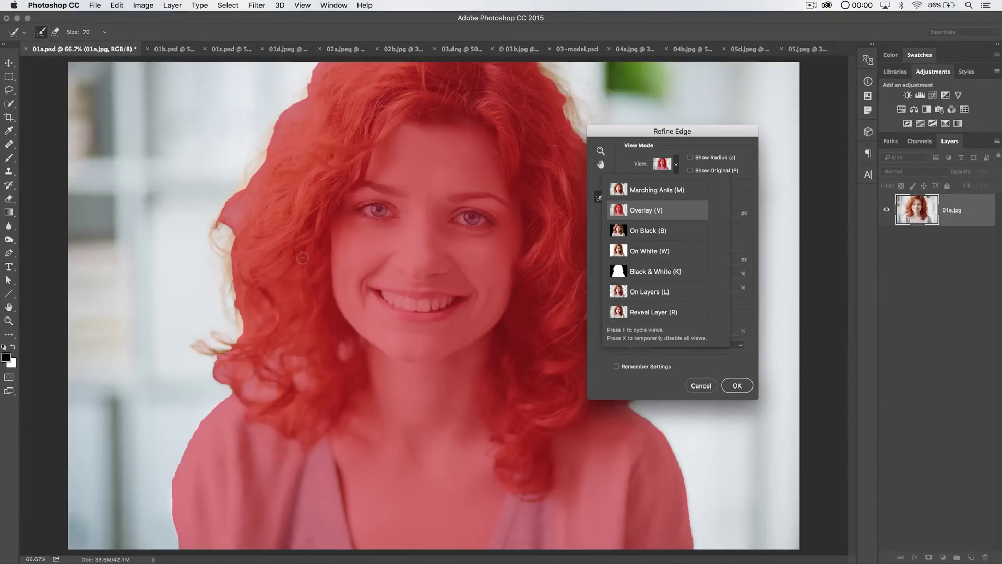
click(638, 231)
click(678, 229)
key(v)
key(b)
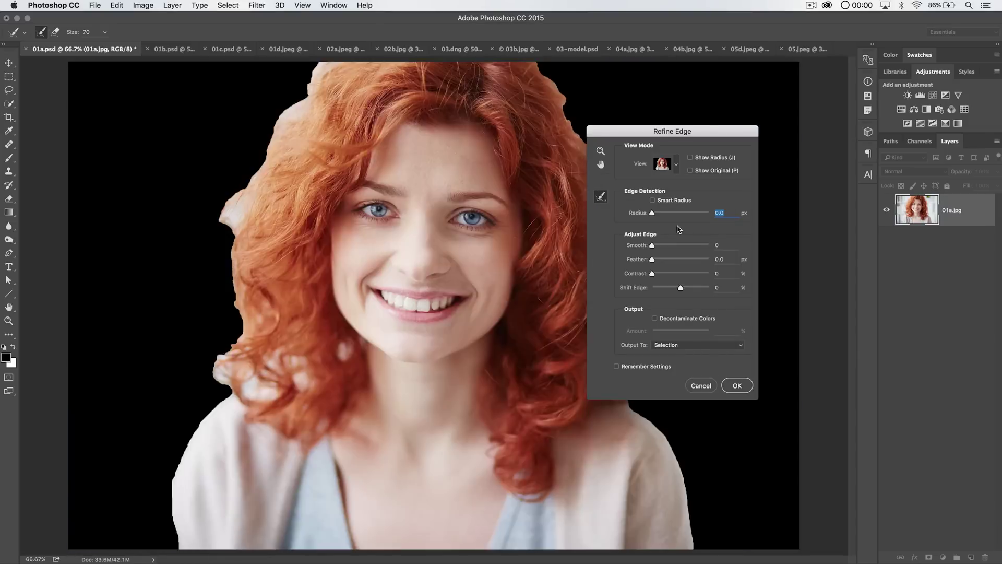
key(v)
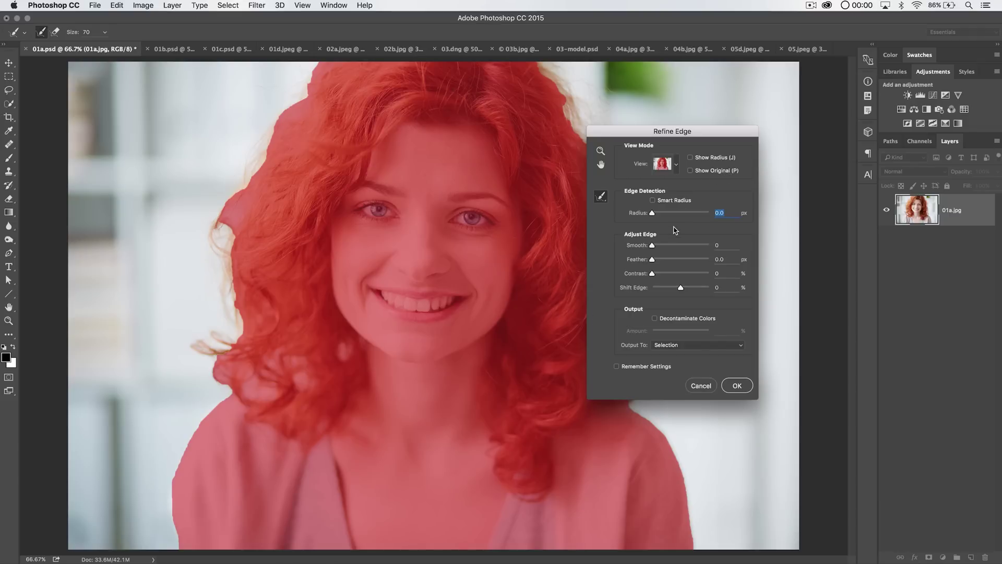
drag(679, 214, 694, 214)
click(672, 202)
drag(672, 261, 692, 260)
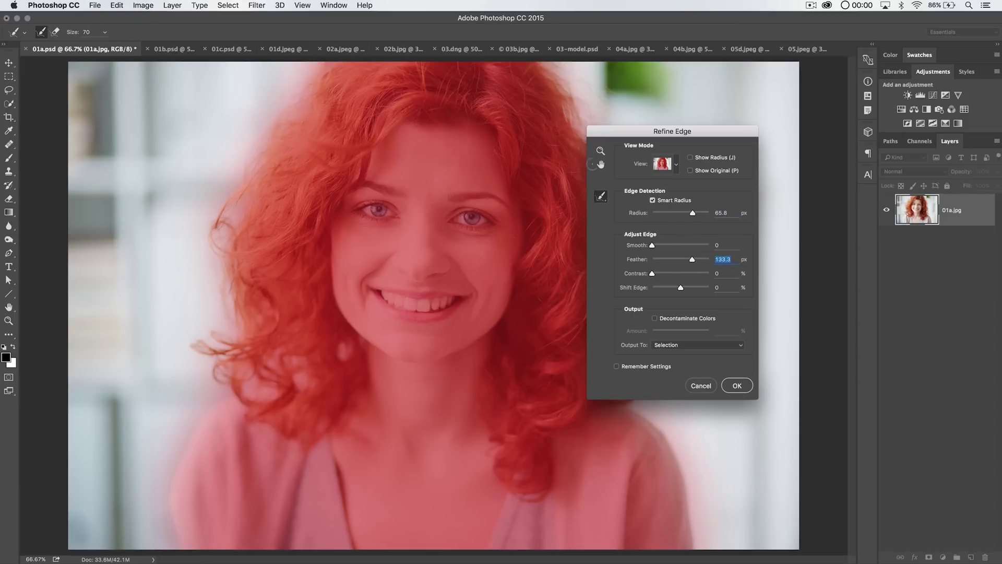
key(p)
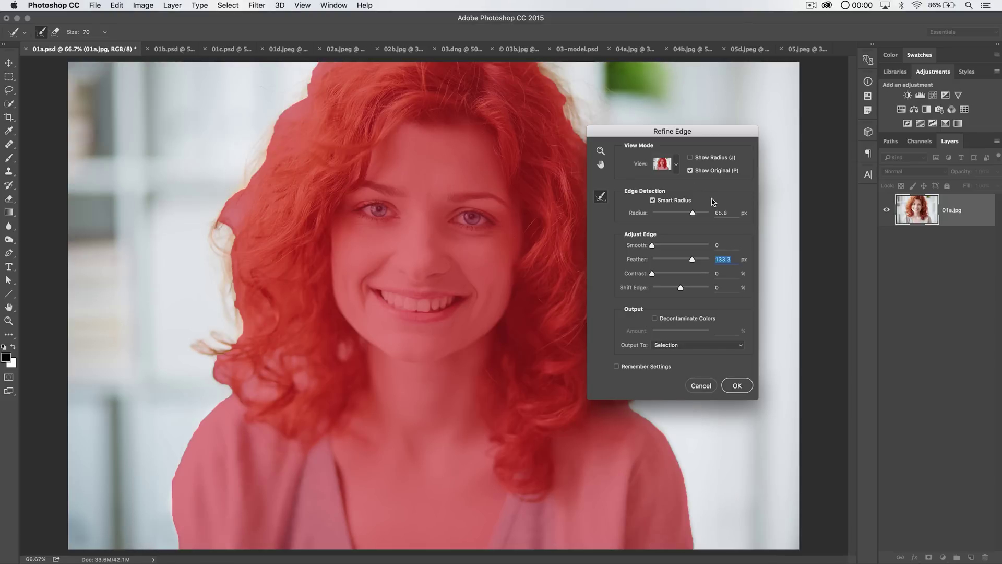
key(p)
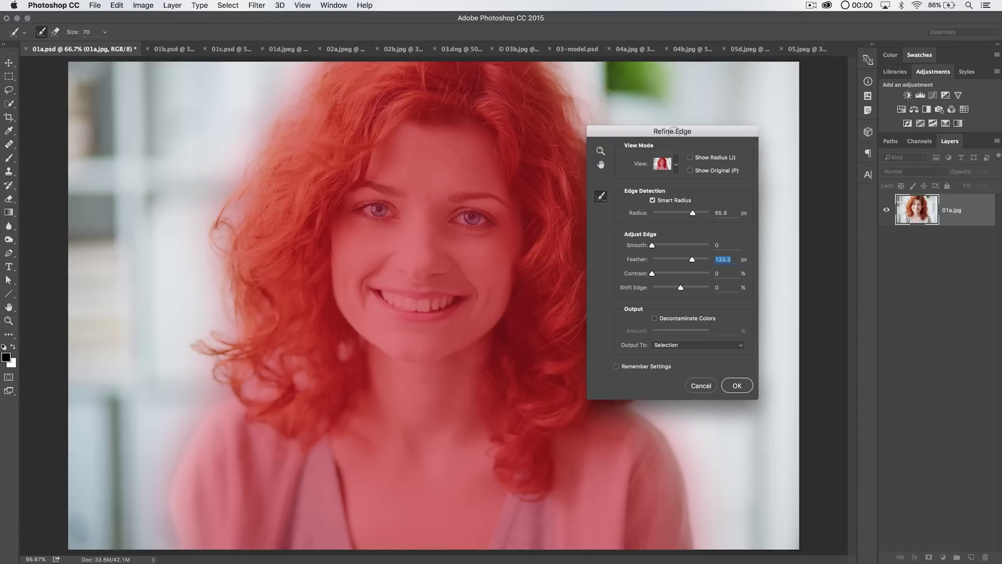
drag(673, 129, 681, 101)
key(alt)
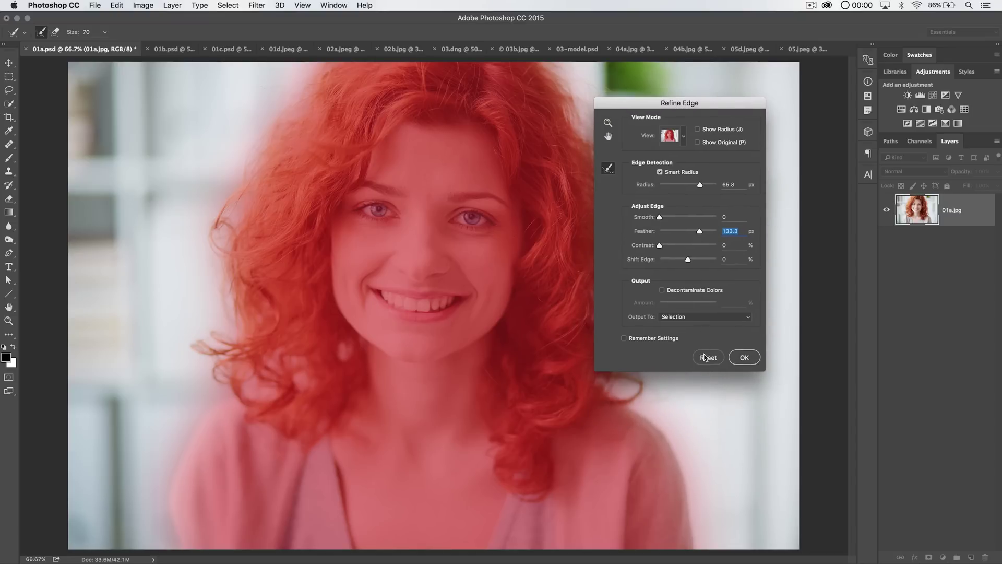
click(720, 359)
click(721, 361)
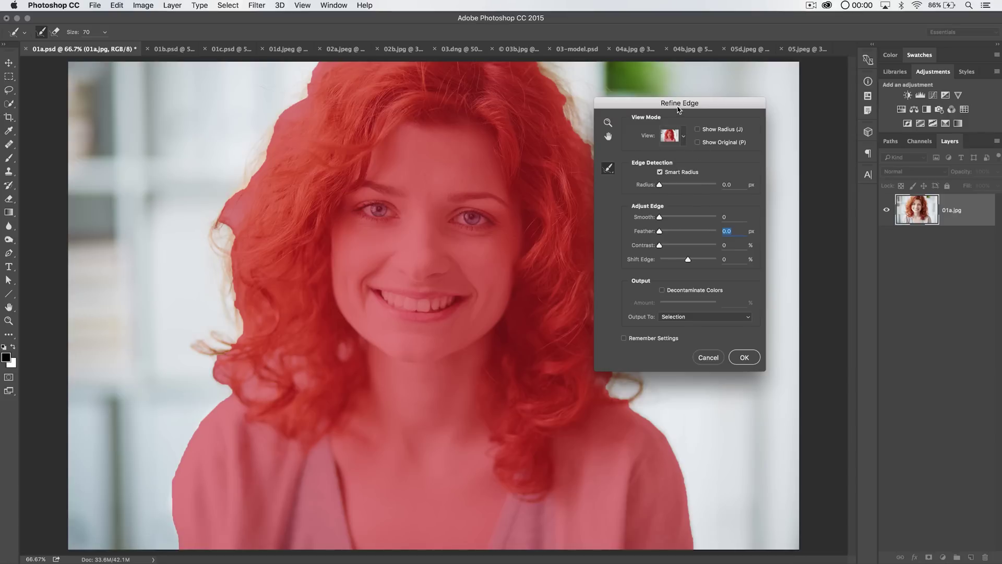
- Shift the Refine Edge dialog aside and raise Radius in stages to 128.5 px
drag(679, 107, 705, 99)
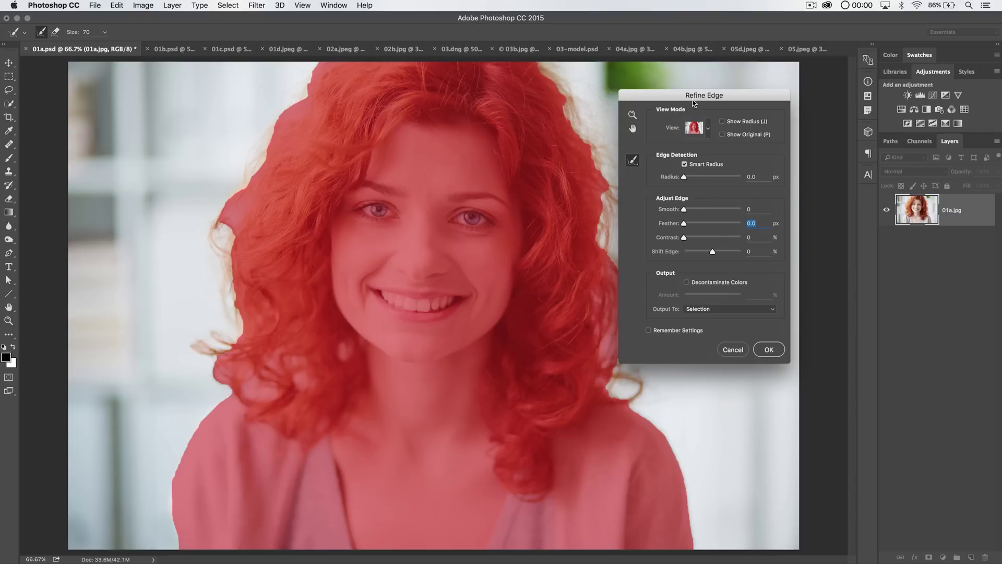
drag(695, 101, 710, 104)
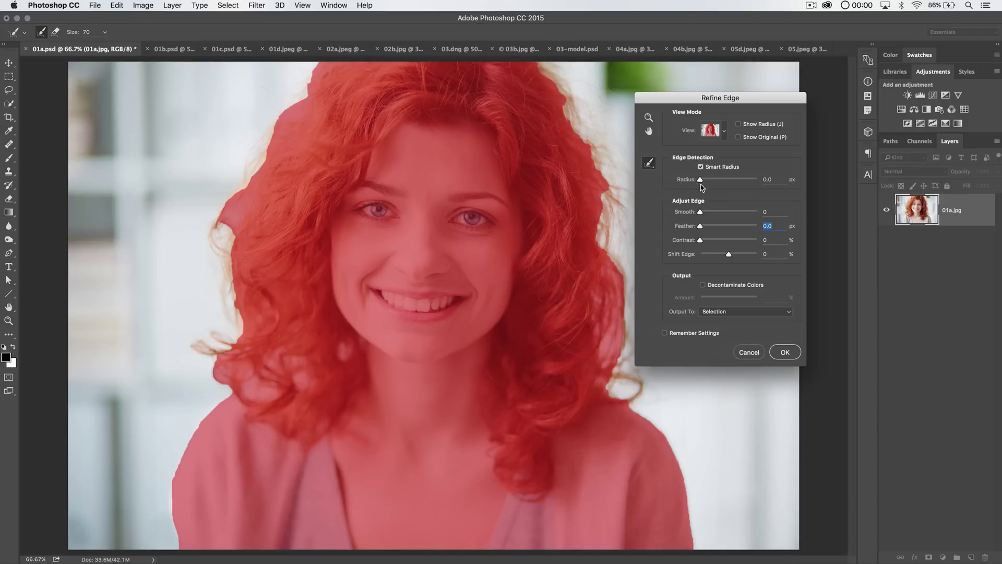
drag(700, 180, 734, 184)
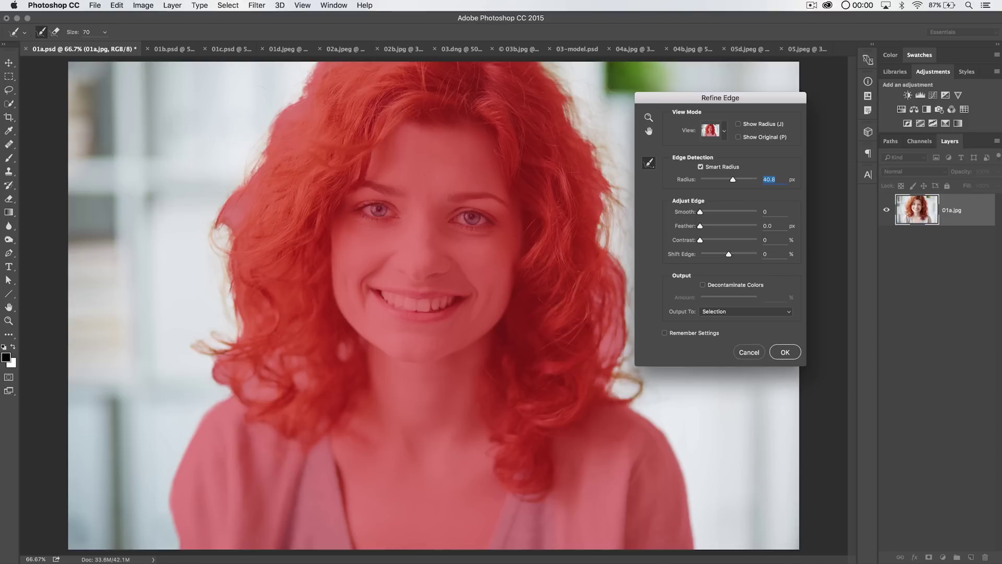
drag(739, 99, 797, 96)
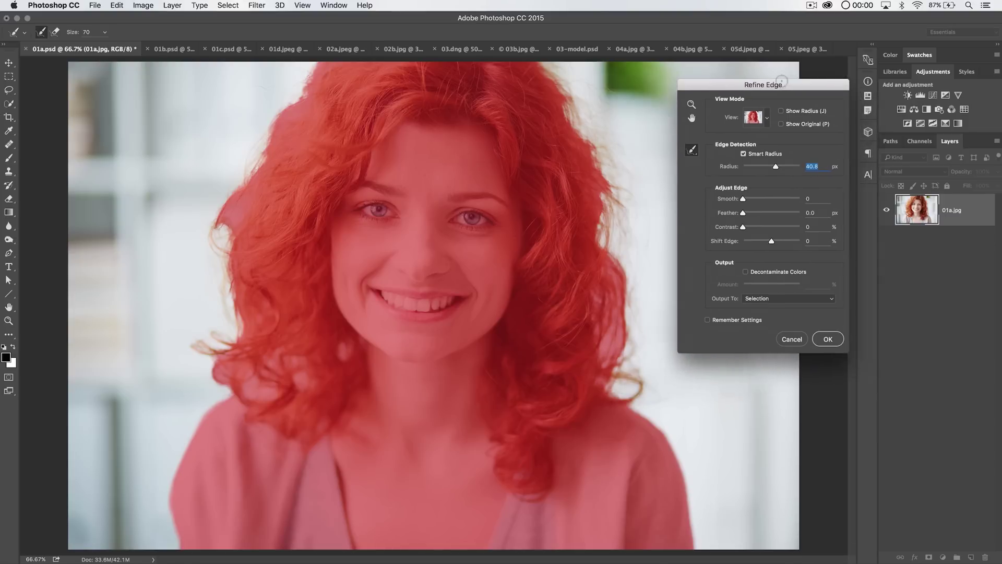
drag(781, 81, 774, 75)
drag(770, 163, 789, 168)
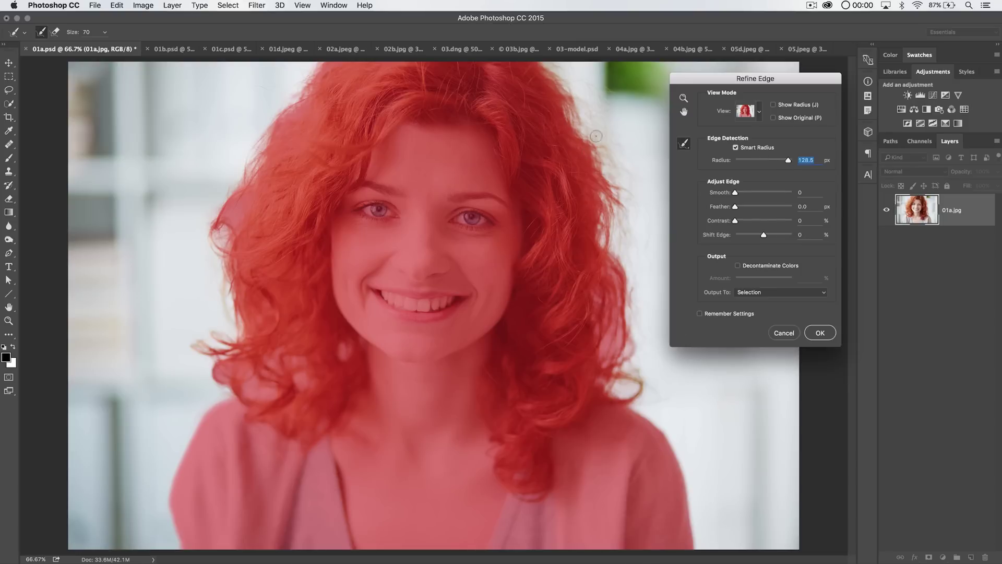
- Choose the Refine Radius Tool, size it to 125, and paint over the top hair edge
click(688, 148)
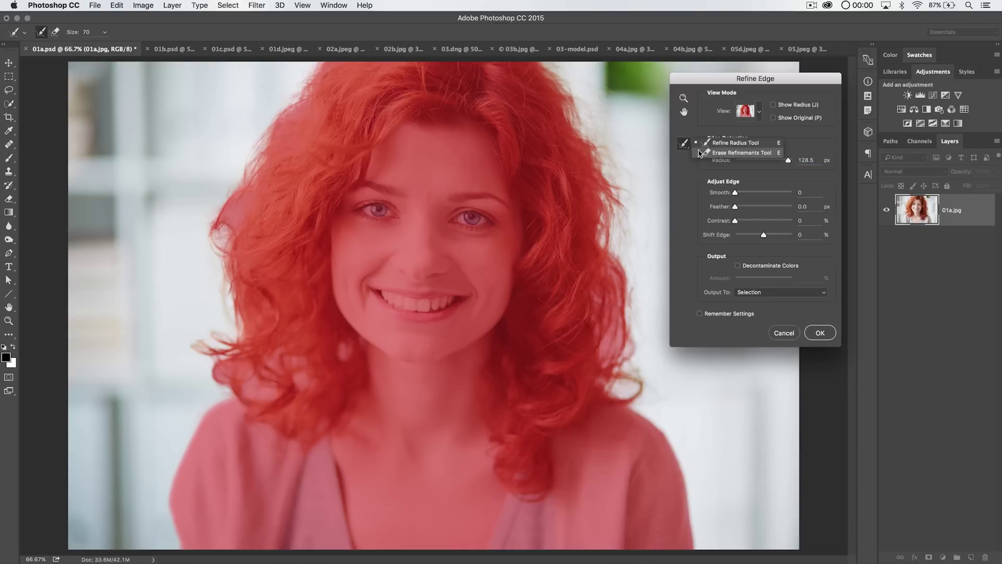
click(733, 146)
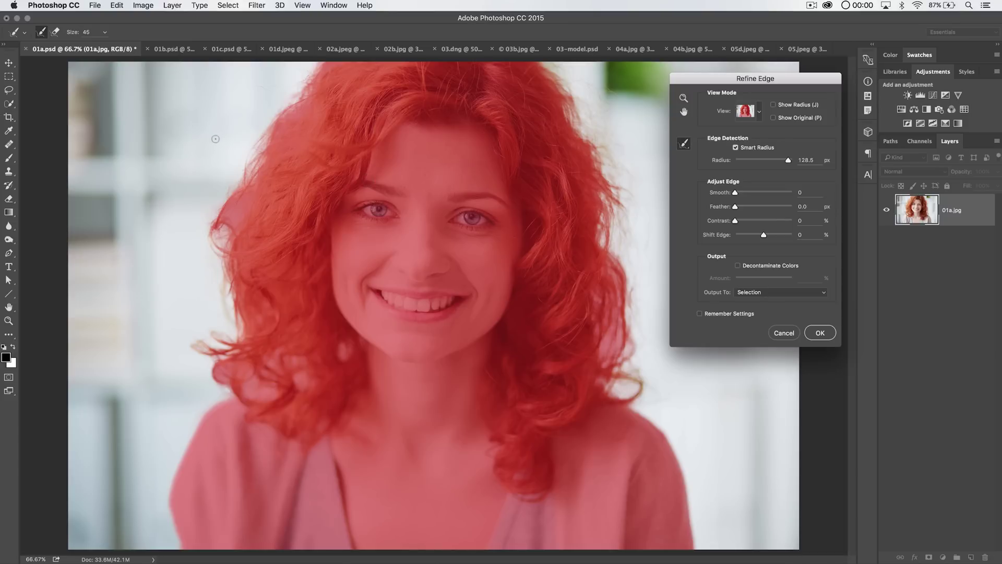
key(bracketright)
key(bracketright)
key(bracketright)
key(bracketright)
key(bracketright)
key(bracketright)
key(bracketright)
key(bracketright)
key(bracketright)
key(bracketright)
key(bracketright)
key(bracketleft)
key(bracketleft)
key(bracketleft)
key(bracketleft)
key(bracketleft)
key(bracketright)
key(bracketright)
key(bracketright)
key(bracketright)
key(bracketright)
key(bracketright)
key(bracketright)
key(bracketright)
key(bracketleft)
key(bracketright)
key(bracketright)
key(bracketleft)
key(bracketleft)
key(bracketleft)
key(bracketleft)
key(bracketleft)
key(bracketleft)
key(bracketleft)
key(bracketleft)
key(bracketleft)
key(bracketleft)
key(bracketleft)
key(bracketleft)
key(bracketleft)
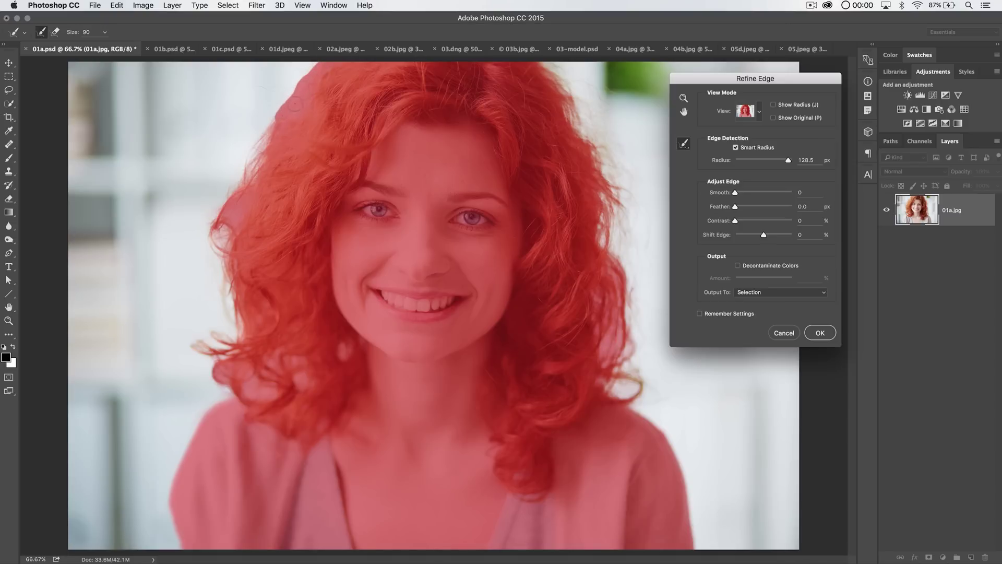
key(bracketright)
key(bracketright)
mouse_move(270, 114)
mouse_down()
mouse_move(292, 102)
mouse_move(245, 171)
mouse_up()
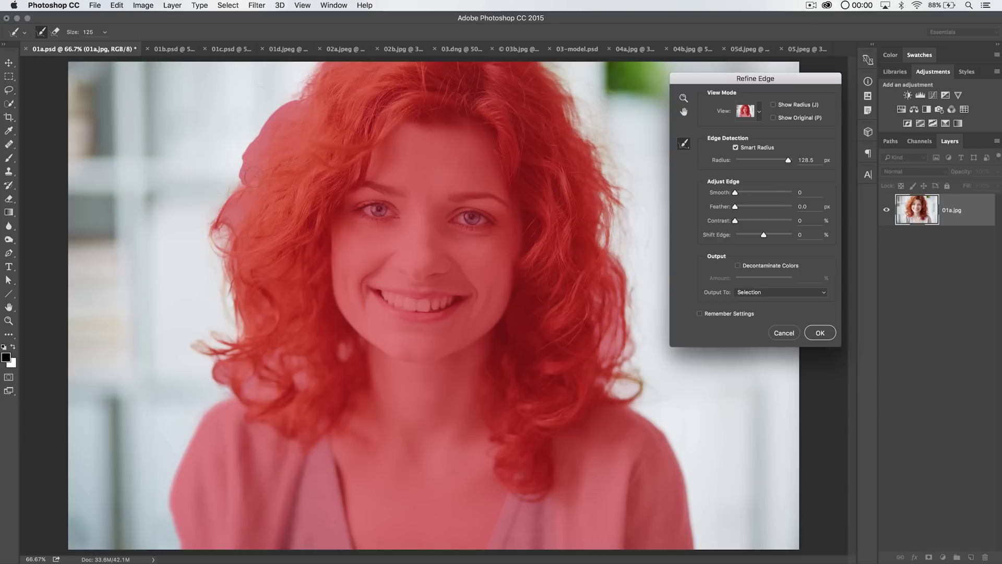
- Paint refine-radius strokes along the hair's top-left and left edges and lower-left curls
drag(244, 174, 264, 134)
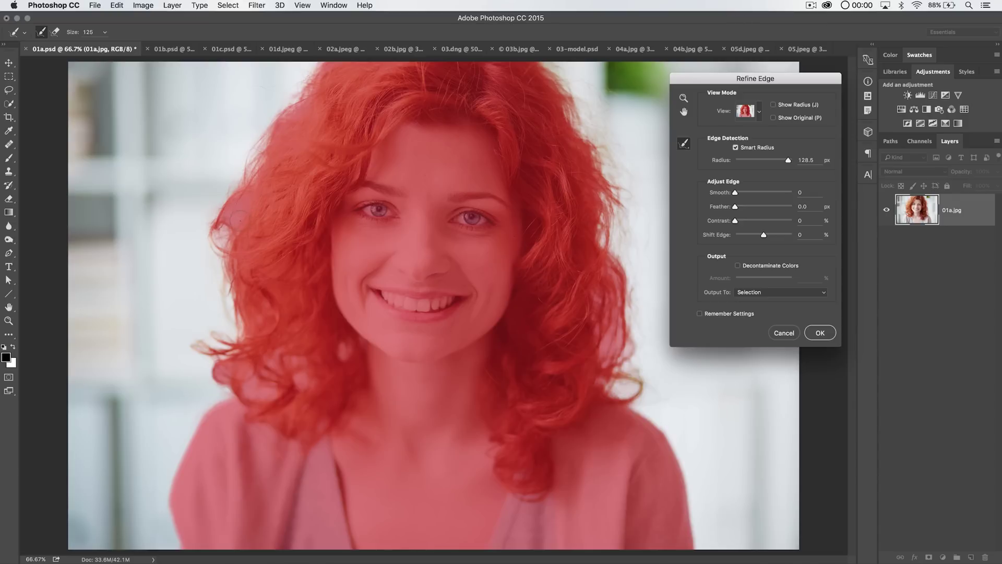
mouse_move(227, 233)
mouse_down()
mouse_move(216, 215)
mouse_move(242, 185)
mouse_up()
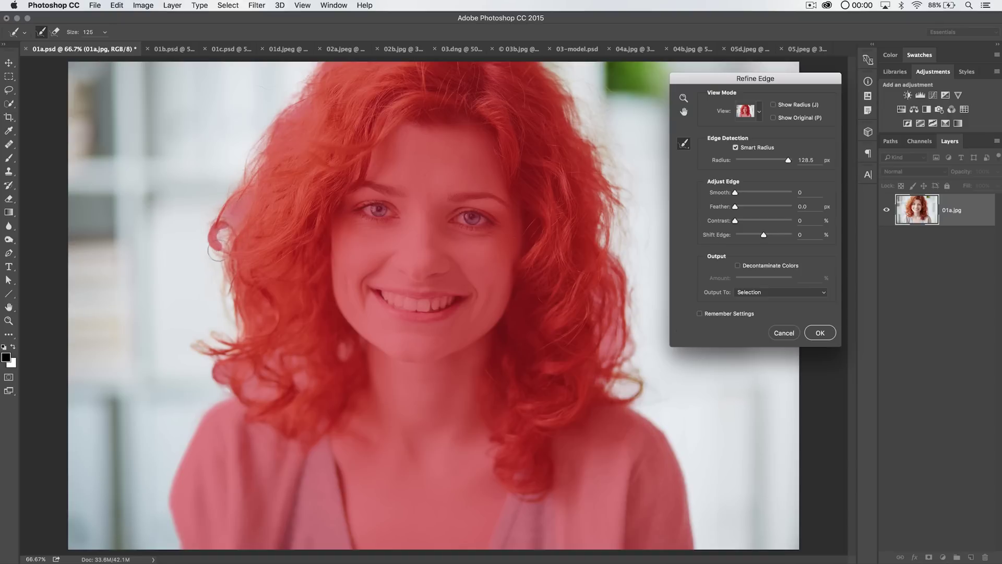
mouse_move(225, 273)
mouse_down()
mouse_move(218, 293)
mouse_move(223, 259)
mouse_move(237, 329)
mouse_move(209, 342)
mouse_move(205, 359)
mouse_up()
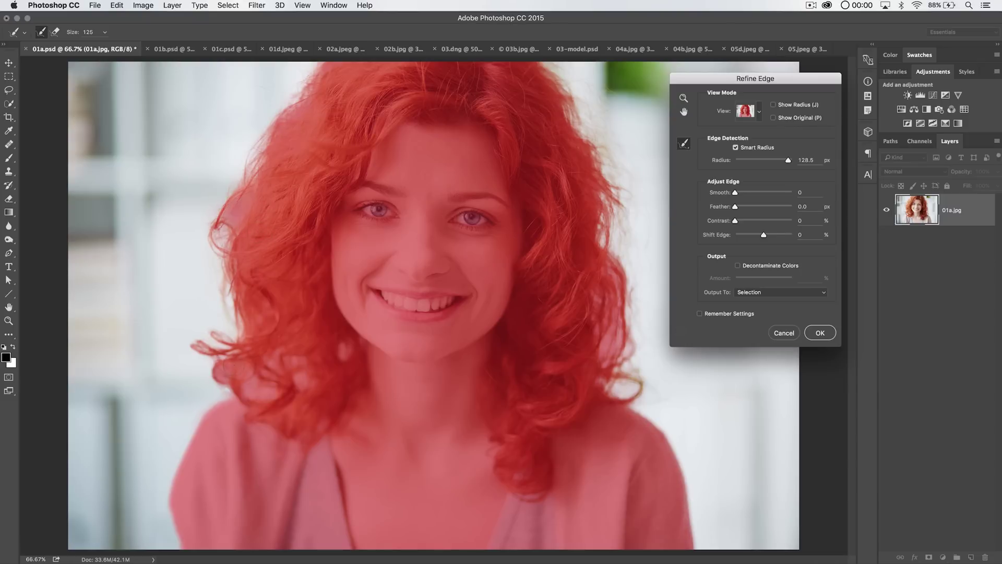
drag(209, 363, 228, 389)
mouse_move(115, 243)
mouse_down()
mouse_move(144, 246)
mouse_move(114, 260)
mouse_move(155, 275)
mouse_move(115, 293)
mouse_move(145, 316)
mouse_up()
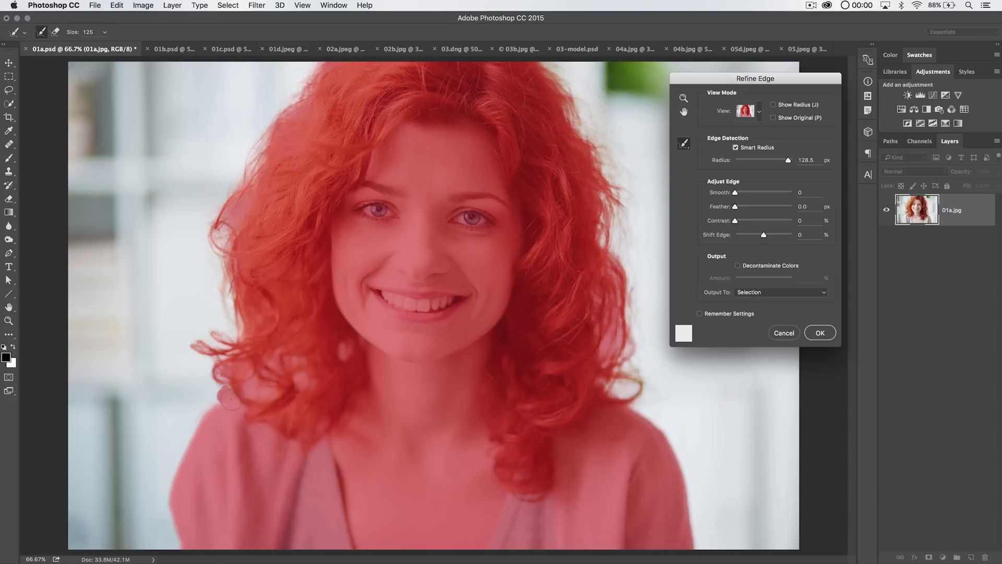
- Refine both shoulder edges and the right curl, then shrink the brush to 90 for the right hair
mouse_move(188, 453)
mouse_down()
mouse_move(170, 510)
mouse_move(174, 543)
mouse_up()
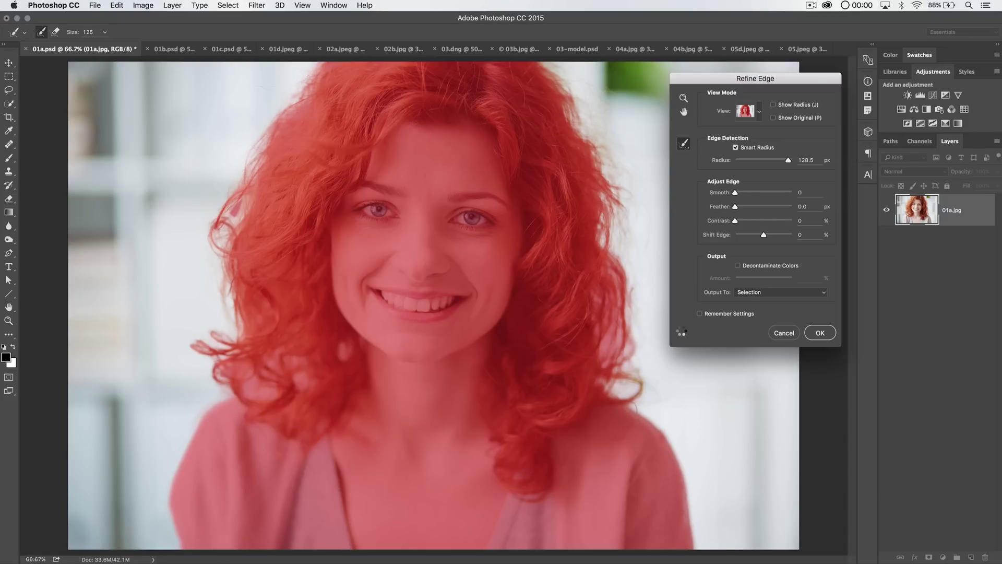
drag(682, 468, 696, 542)
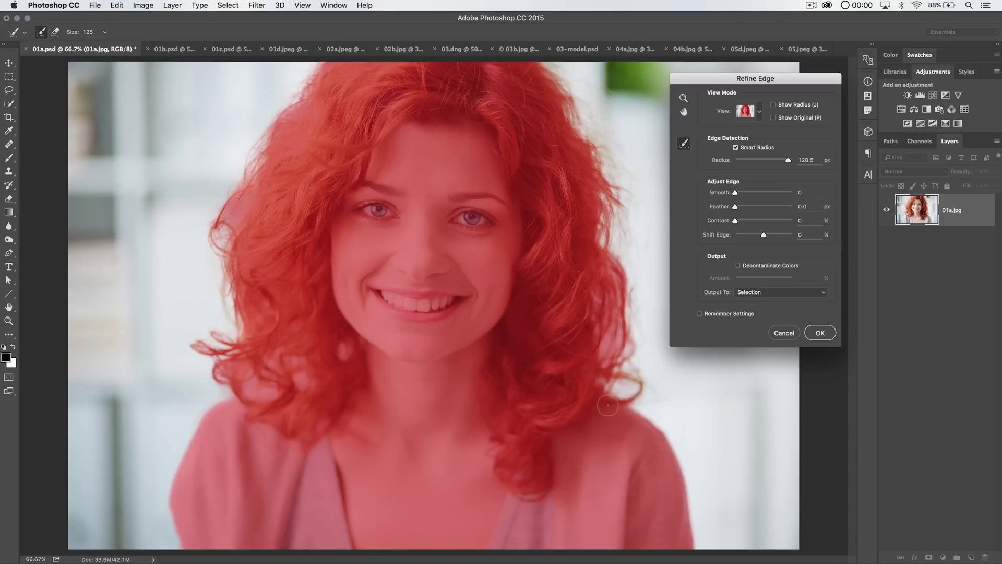
drag(642, 392, 606, 372)
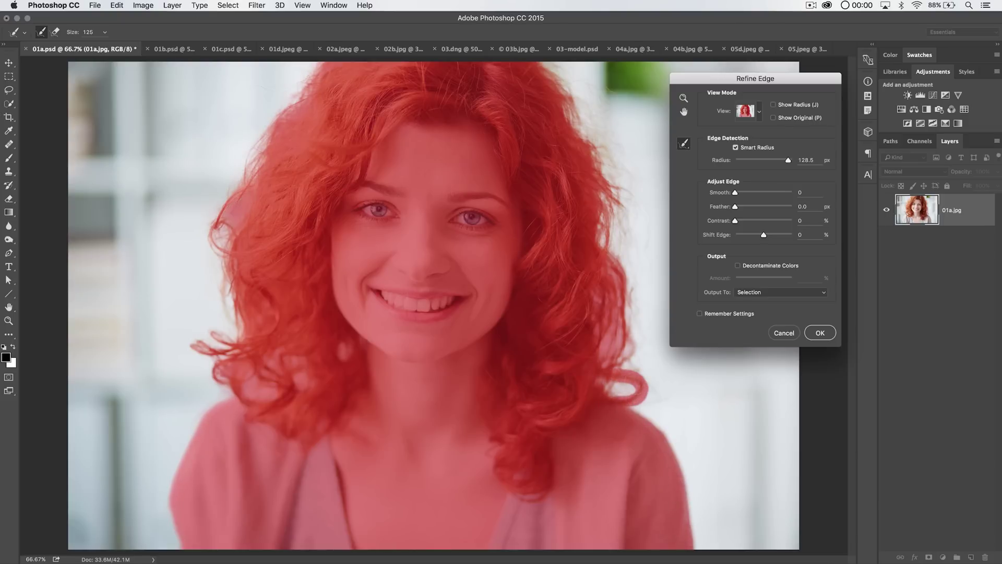
key(bracketleft)
key(bracketleft)
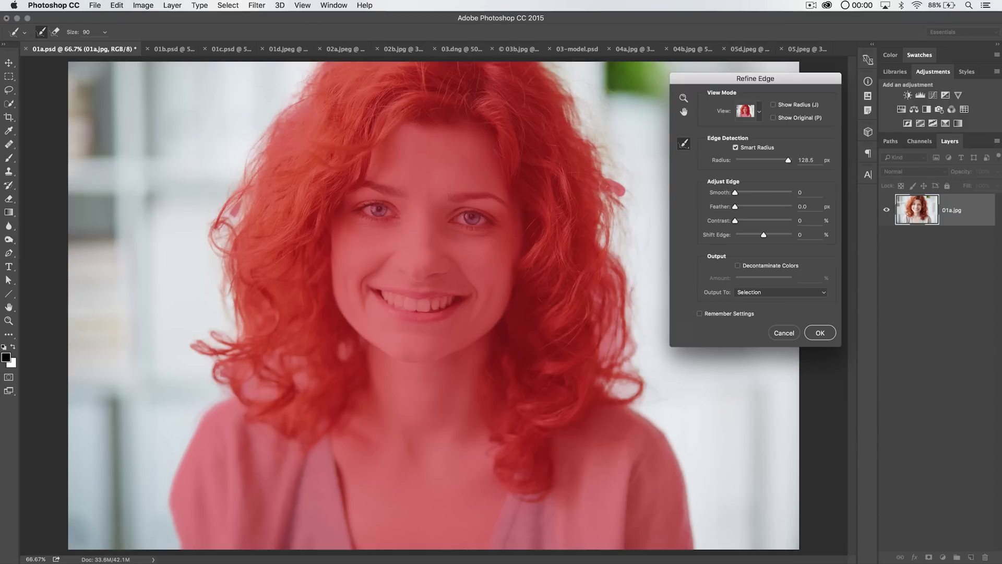
mouse_move(615, 186)
mouse_down()
mouse_move(606, 152)
mouse_move(588, 151)
mouse_move(593, 131)
mouse_move(569, 125)
mouse_move(584, 138)
mouse_move(555, 108)
mouse_move(566, 85)
mouse_move(535, 65)
mouse_up()
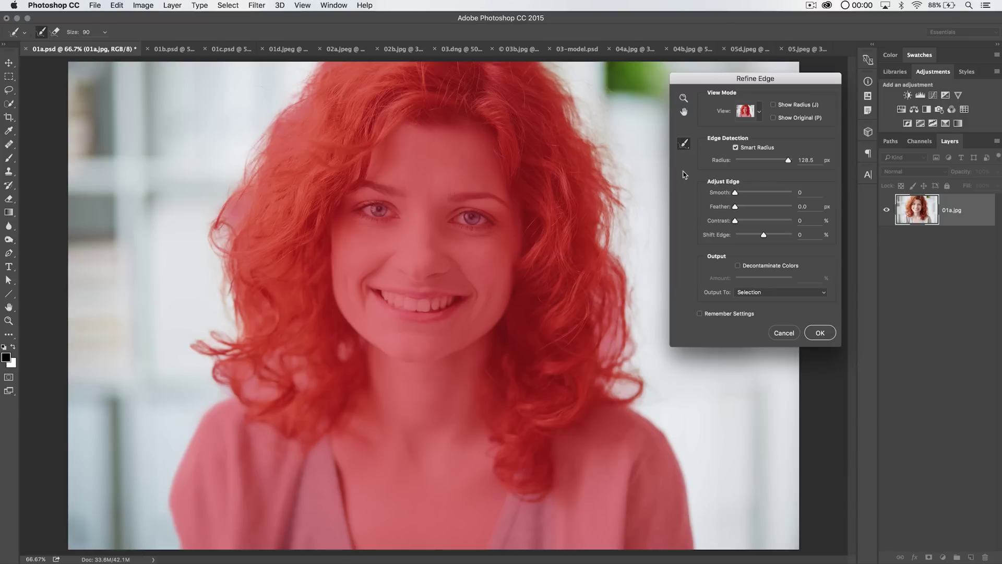
- Keep the Refine Radius brush, move the dialog aside, and set View to On Black
click(684, 146)
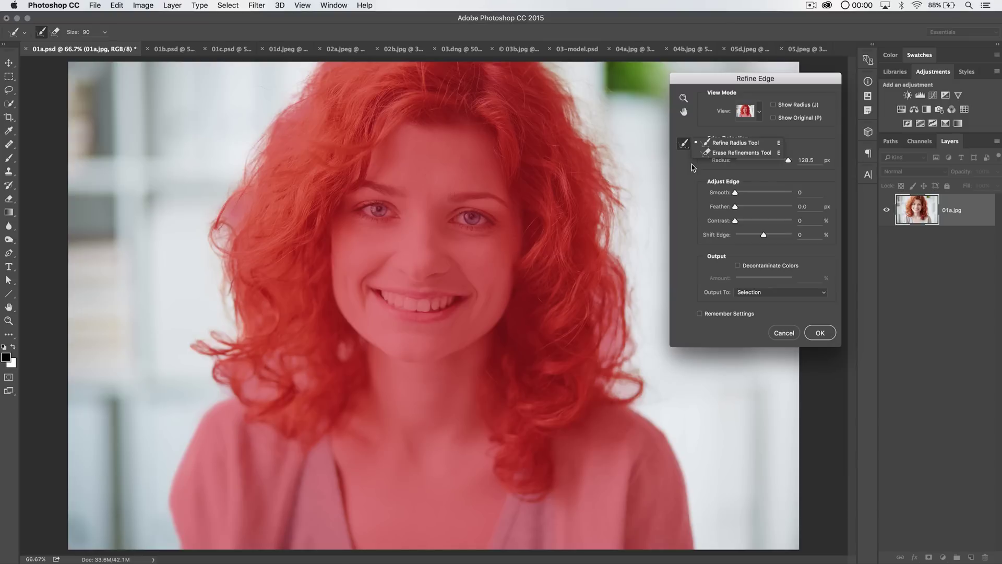
click(728, 144)
mouse_move(717, 84)
mouse_down()
mouse_move(707, 77)
mouse_move(707, 88)
mouse_up()
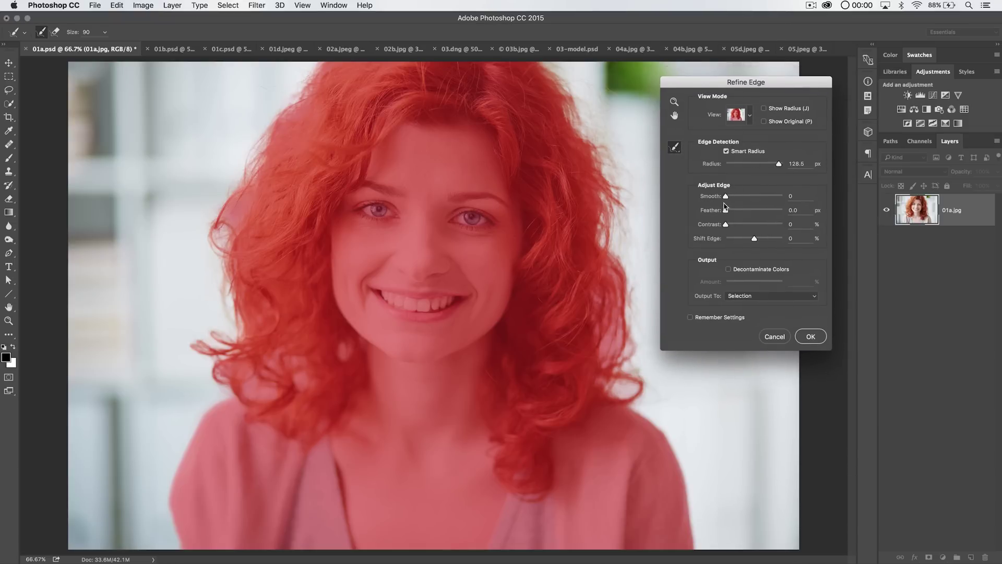
click(750, 115)
click(724, 180)
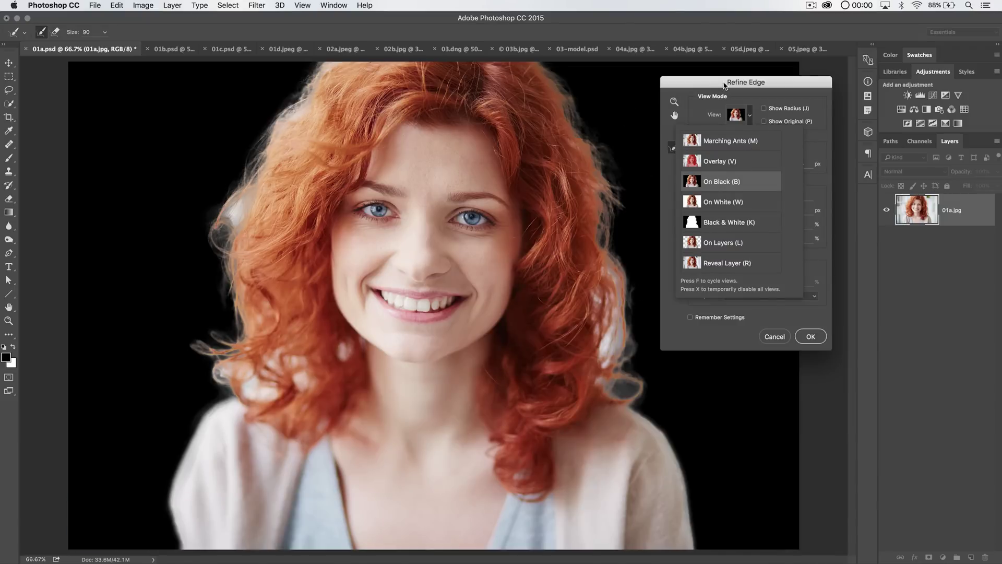
drag(725, 85, 728, 93)
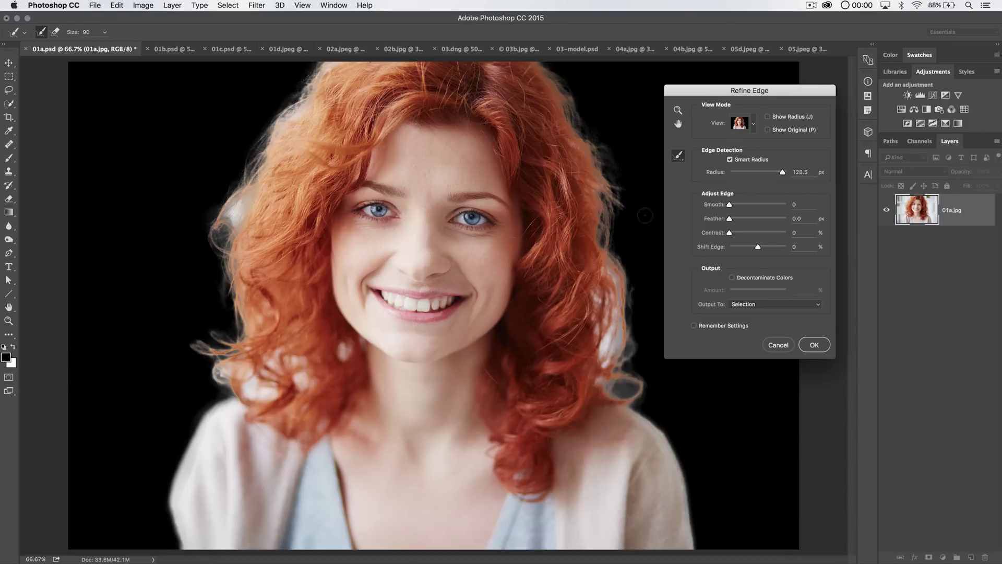
key(z)
click(752, 128)
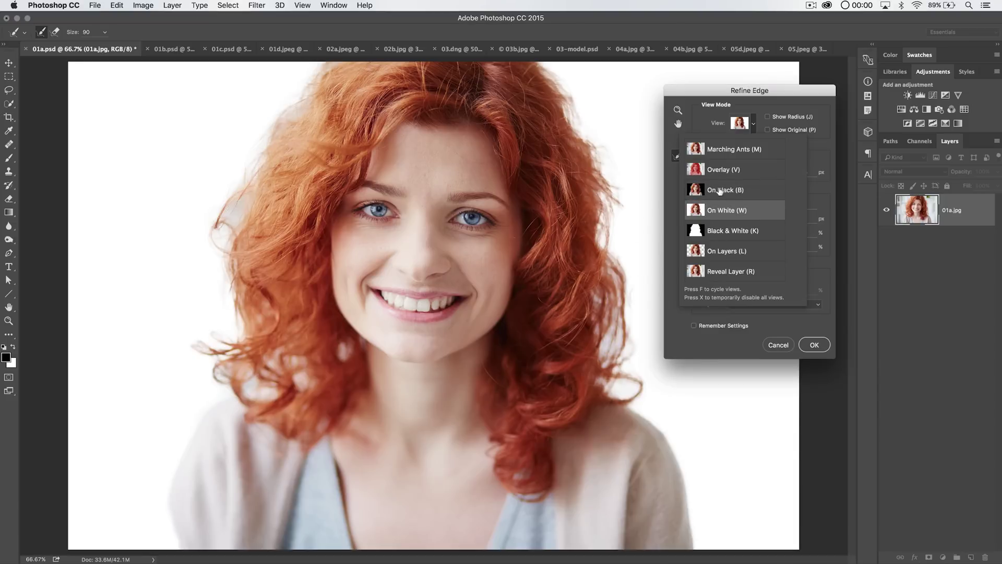
click(710, 125)
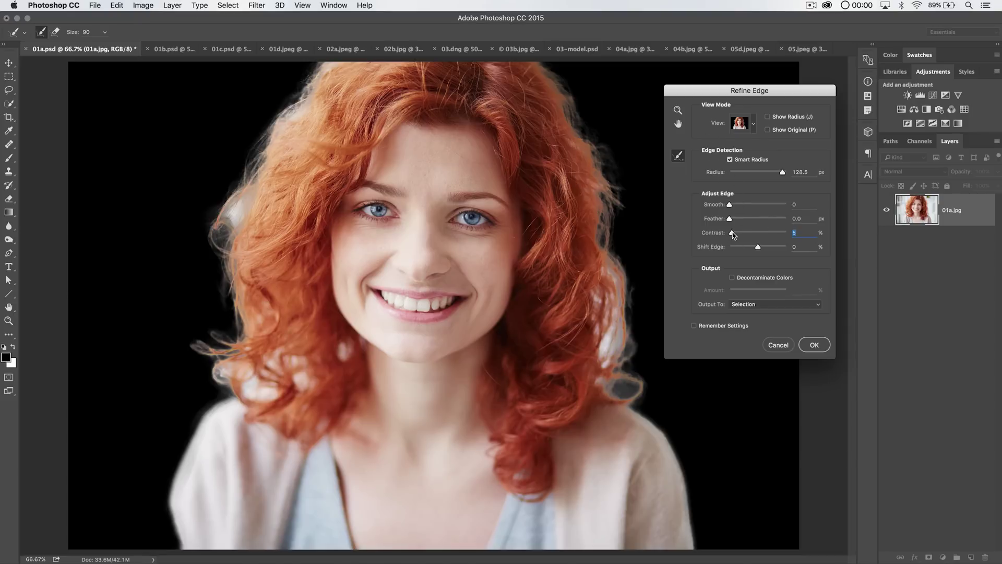
- Test edge Contrast values up to 58 before settling back at a low 3%
drag(730, 233, 735, 235)
drag(735, 235, 763, 233)
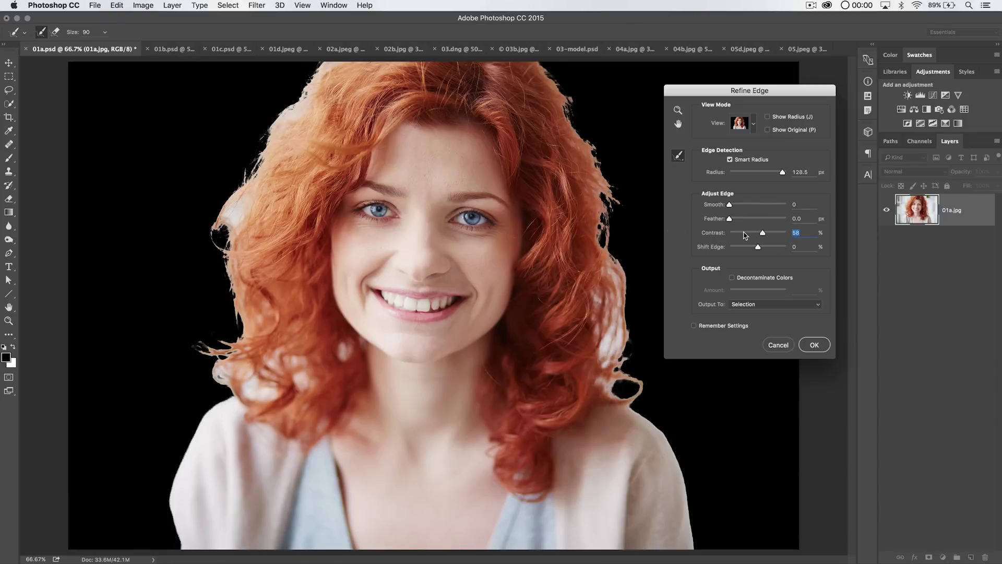
drag(745, 235, 733, 236)
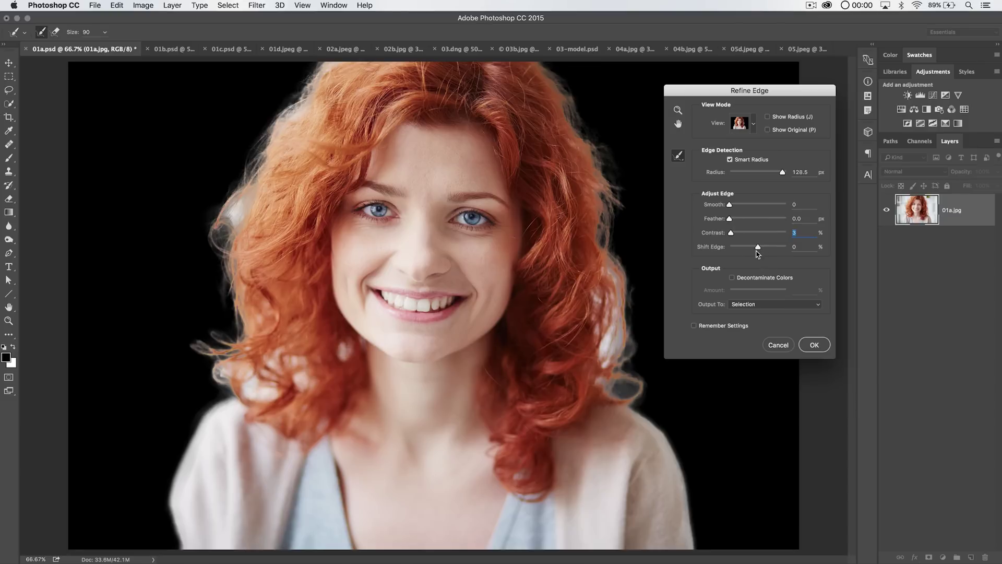
- Set Shift Edge to -15% after testing, touch up the left hair, and enable Decontaminate Colors
drag(758, 250, 744, 251)
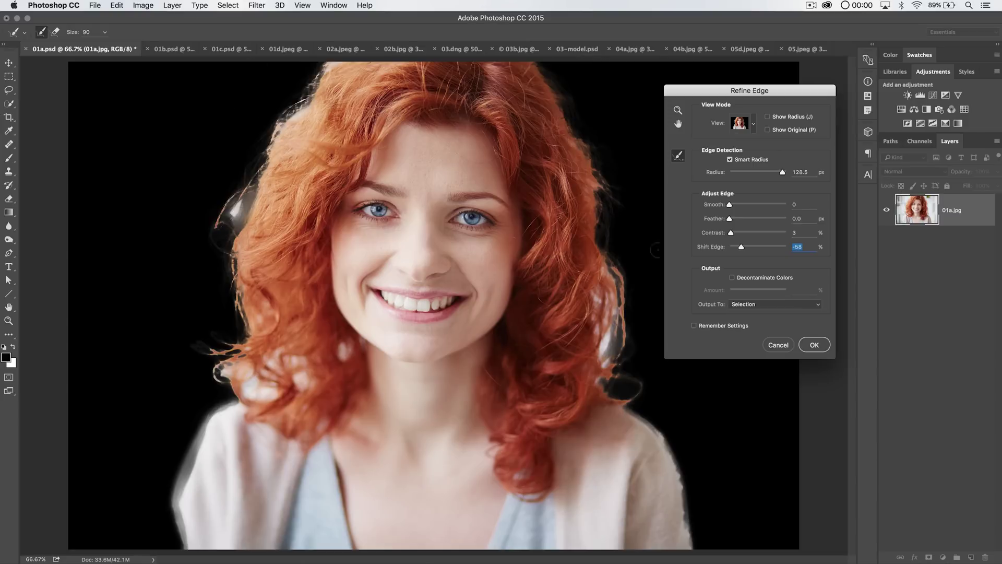
drag(743, 249, 777, 252)
drag(217, 225, 250, 188)
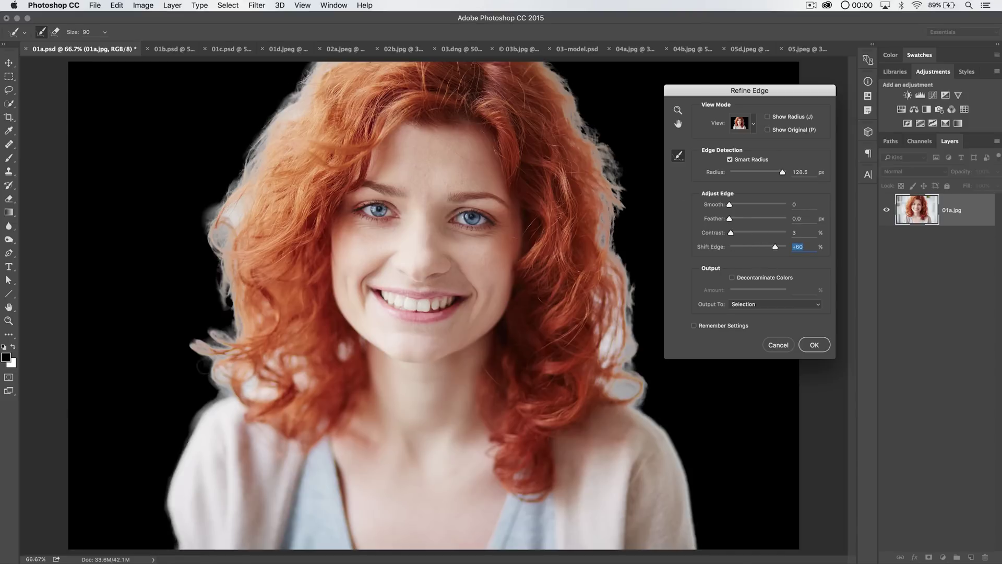
drag(777, 250, 754, 254)
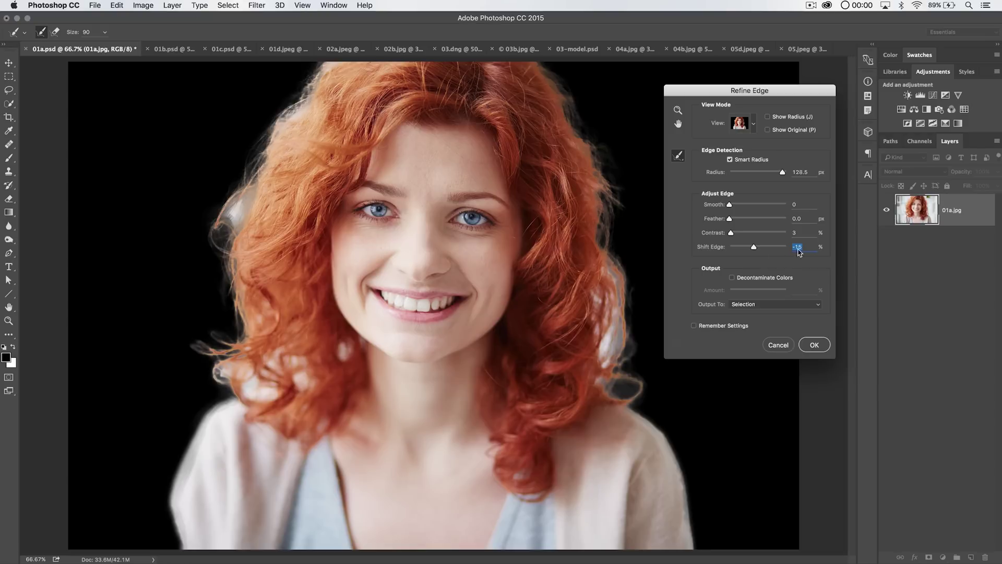
click(732, 277)
- Set Decontaminate amount to 100% and output to a New Layer with Layer Mask
drag(758, 291, 787, 291)
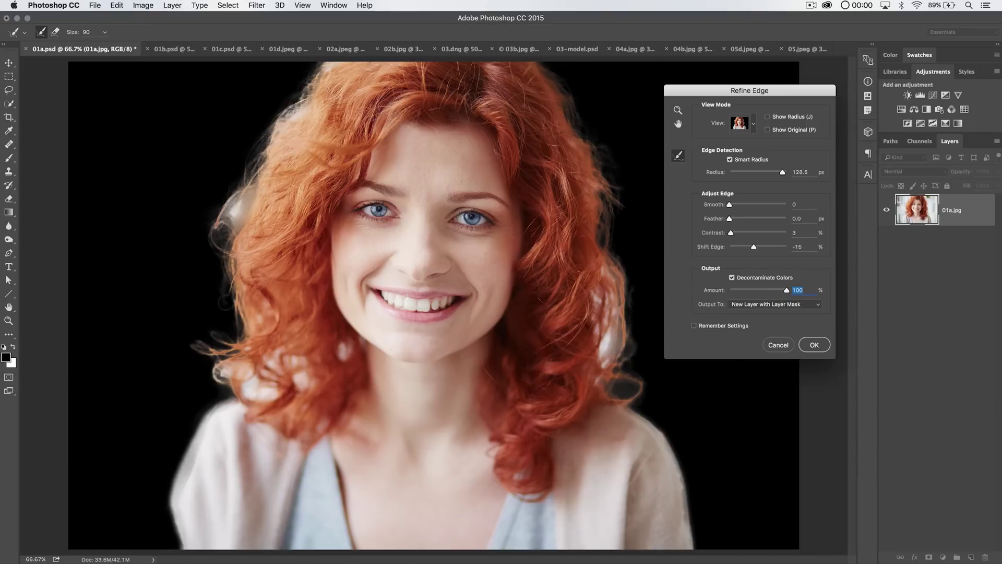
click(761, 304)
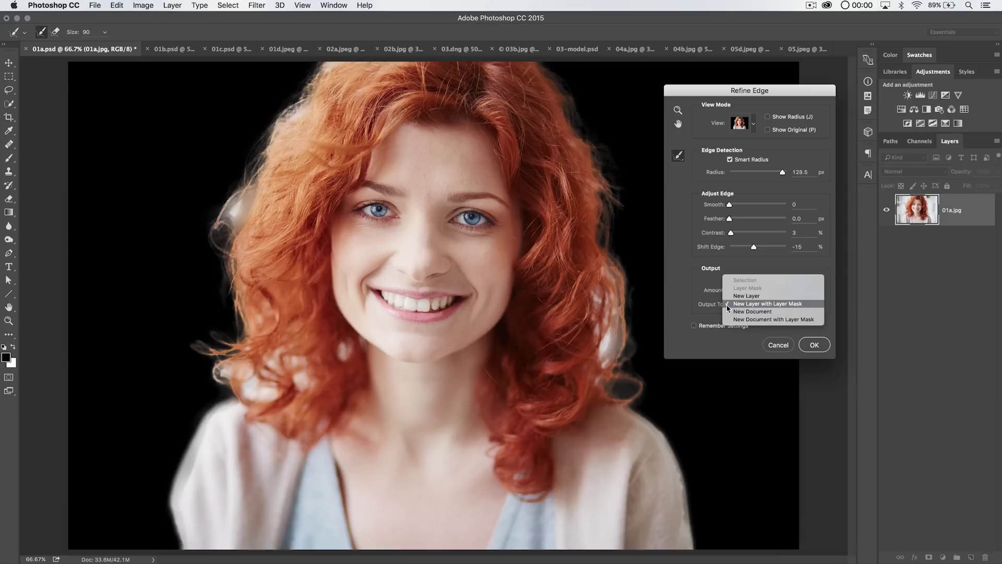
click(760, 305)
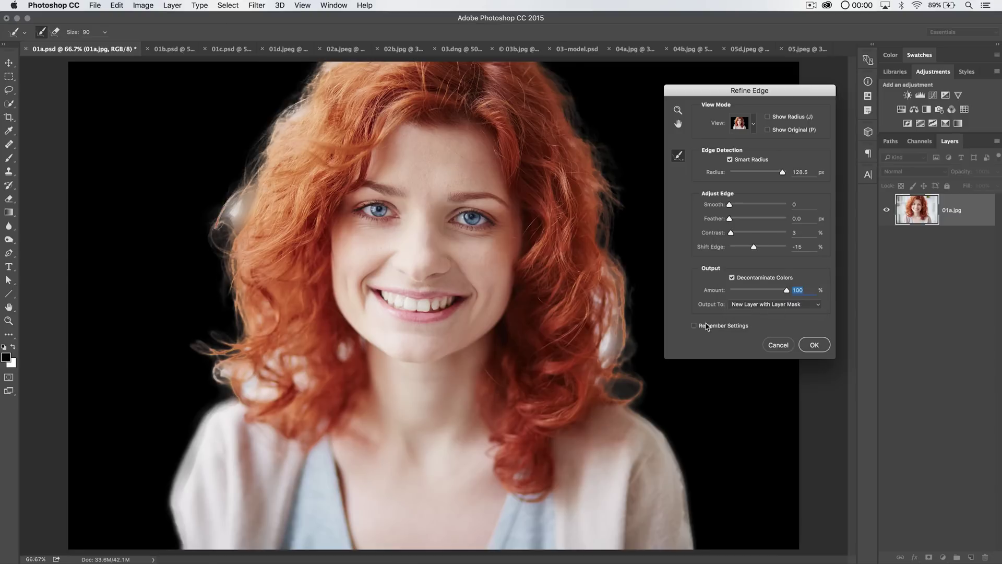
click(811, 346)
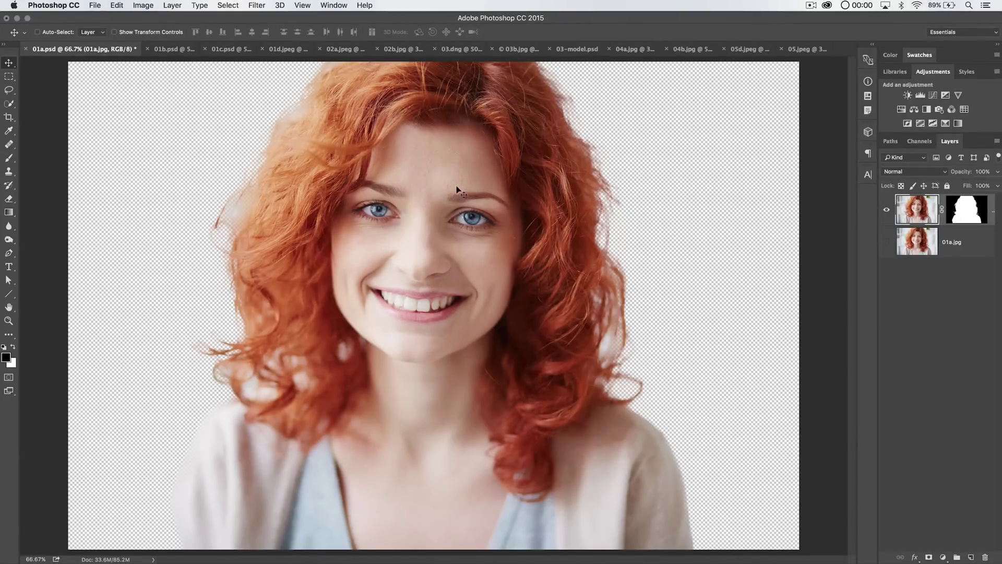
- Drag the masked portrait into 01d.jpeg, scale it to about 121%, and nudge it left
drag(455, 190, 412, 291)
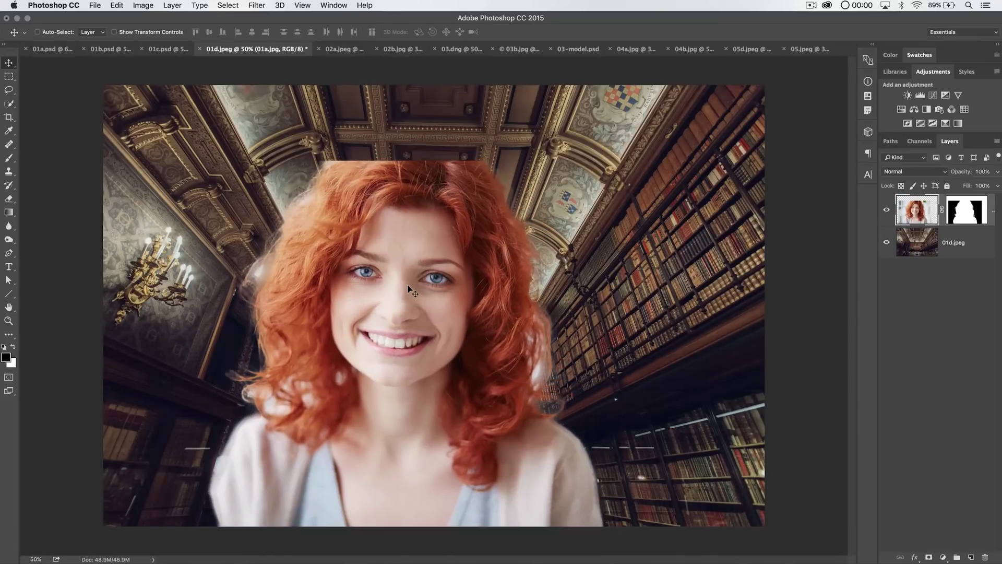
key(ctrl+t)
drag(681, 160, 799, 63)
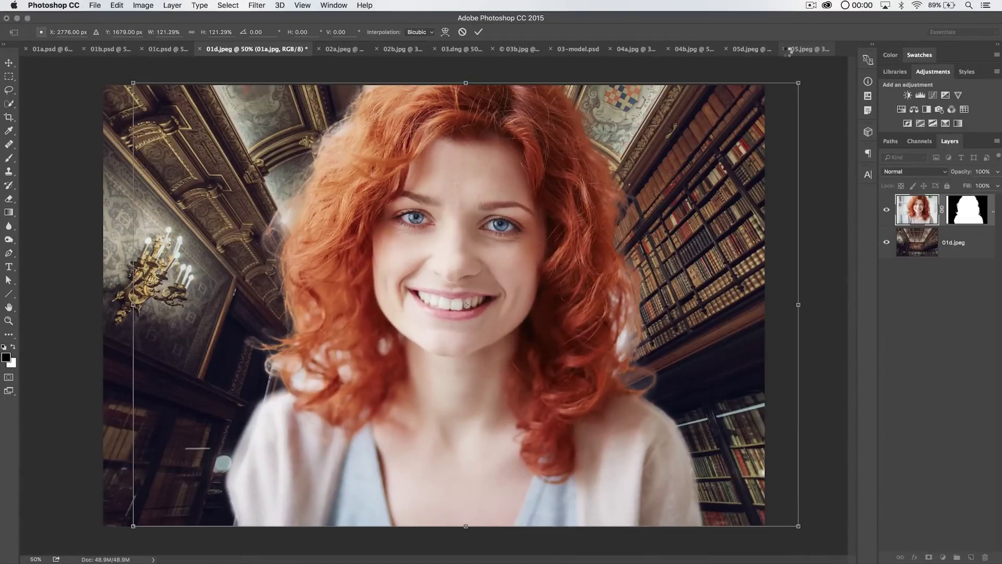
key(Return)
drag(500, 226, 485, 226)
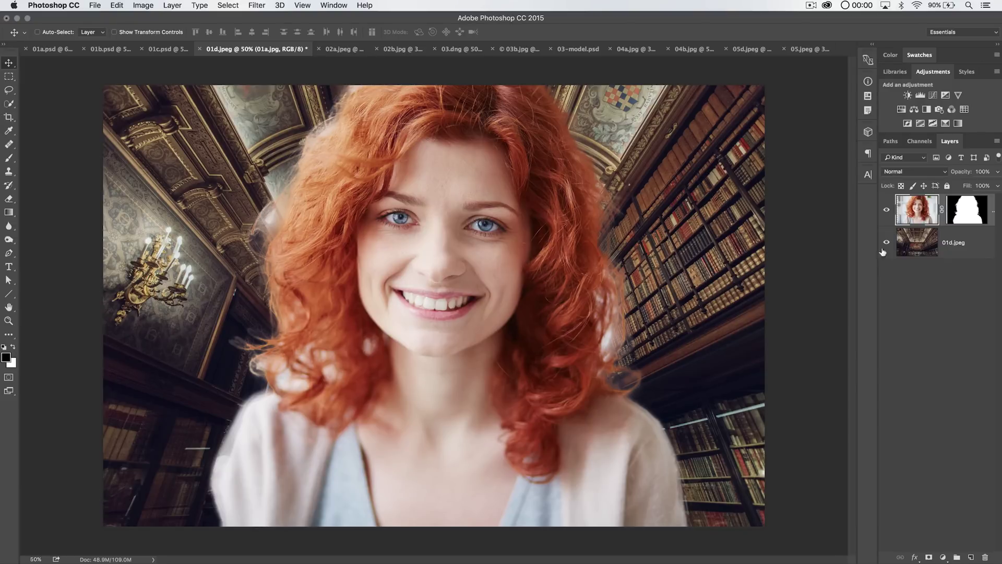
click(922, 239)
- Convert the 01d.jpeg library background layer to a Smart Object
right_click(972, 244)
key(Escape)
right_click(970, 251)
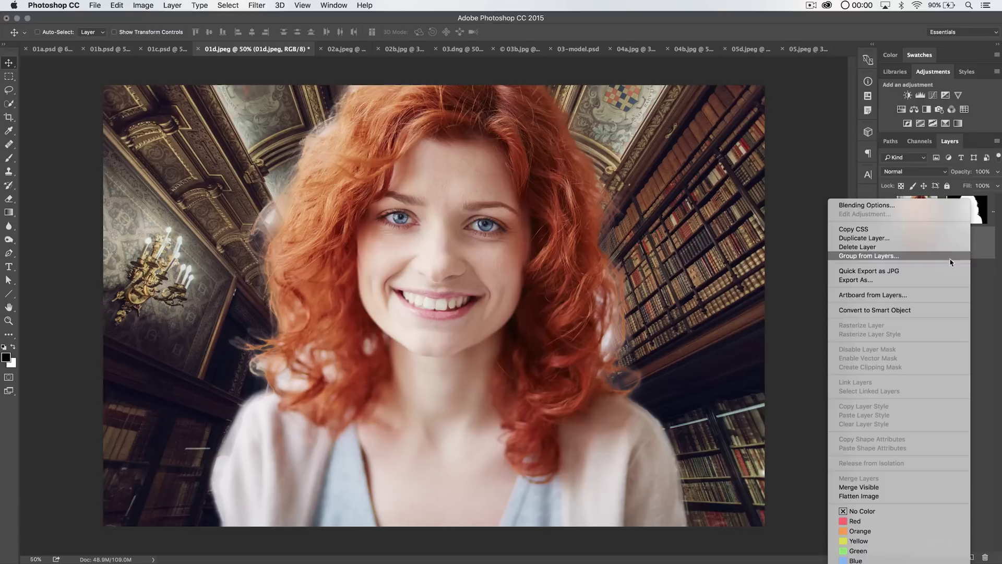
click(891, 308)
- Apply a Gaussian Blur of about 7.2 pixels to the library background
click(257, 5)
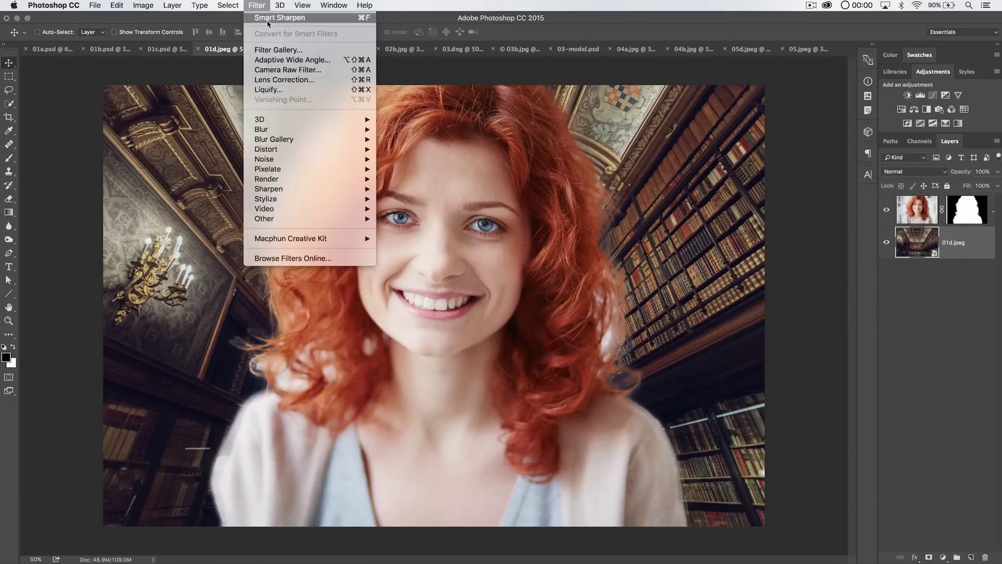
mouse_move(272, 128)
click(412, 169)
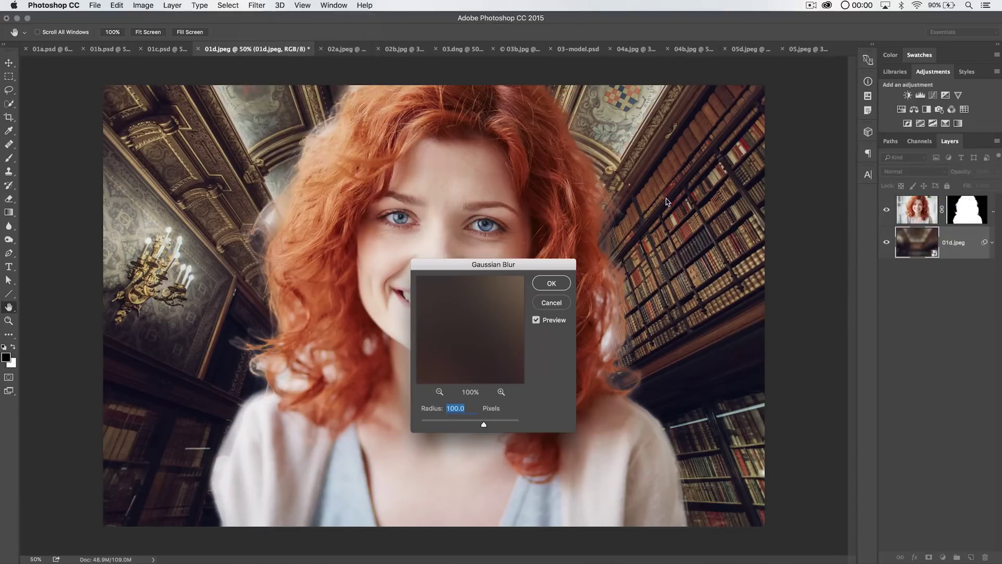
mouse_move(461, 424)
mouse_down()
mouse_move(449, 425)
mouse_move(454, 431)
mouse_up()
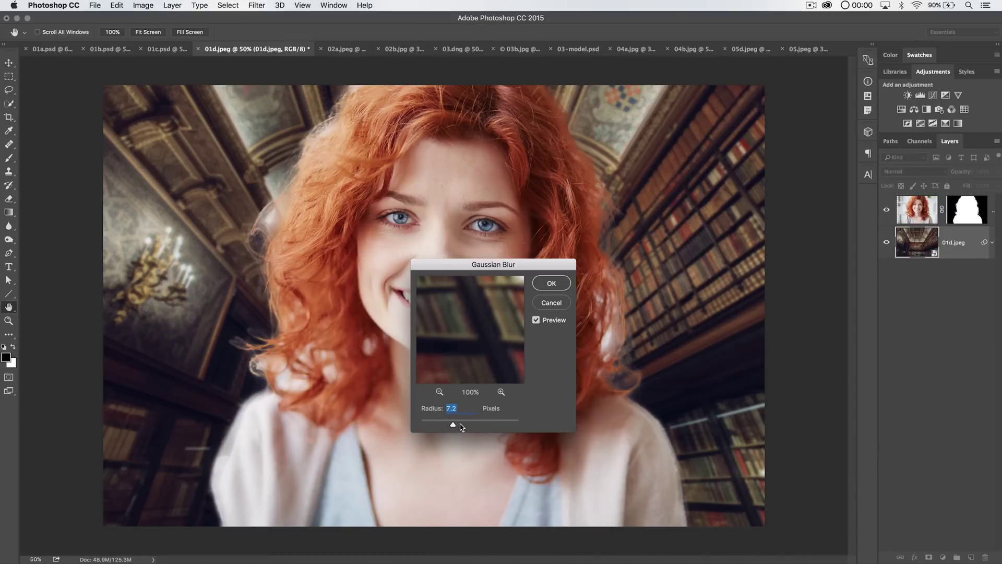
click(554, 284)
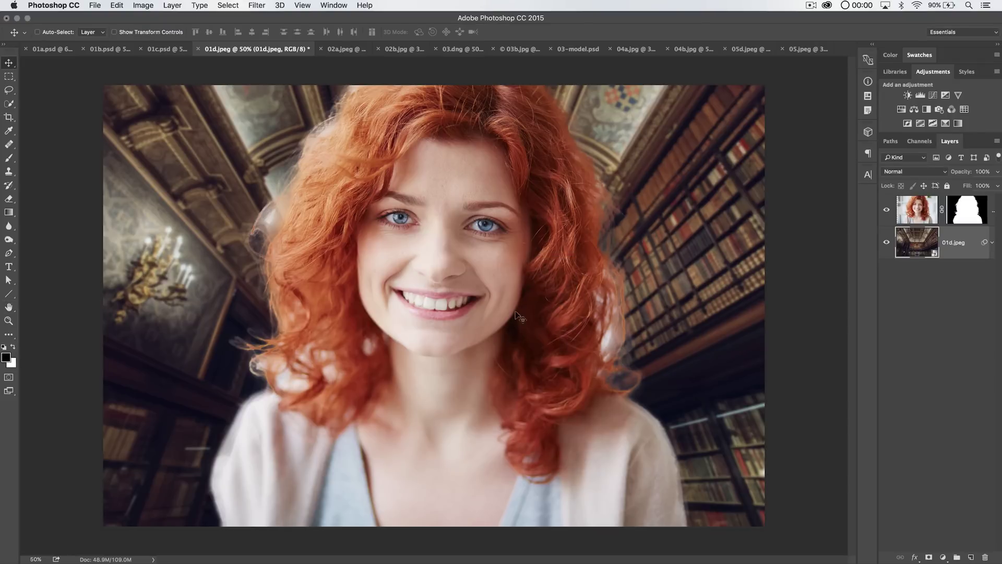
click(918, 209)
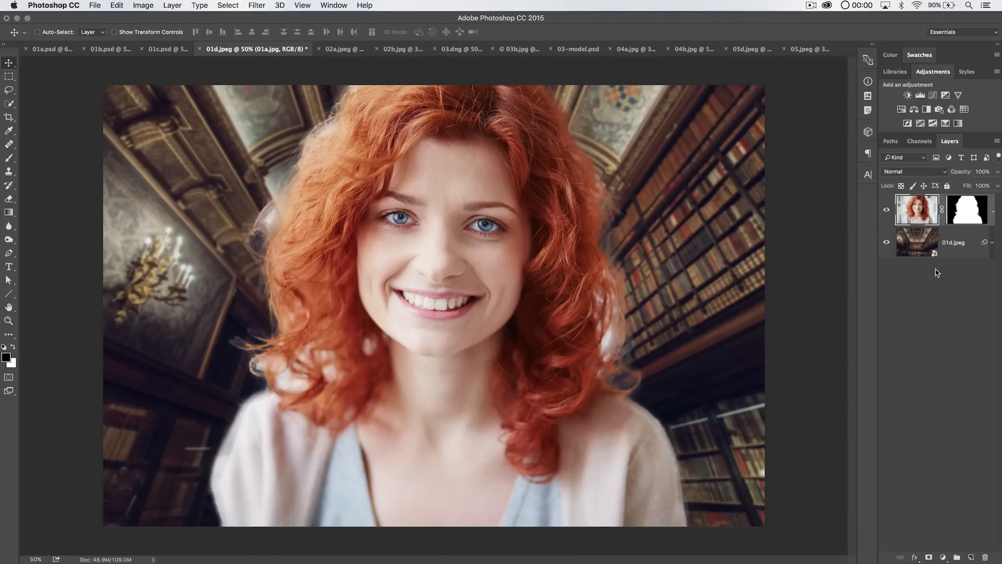
- Target the woman's layer mask and set the Brush to Soft Light mode at 460 px
click(967, 207)
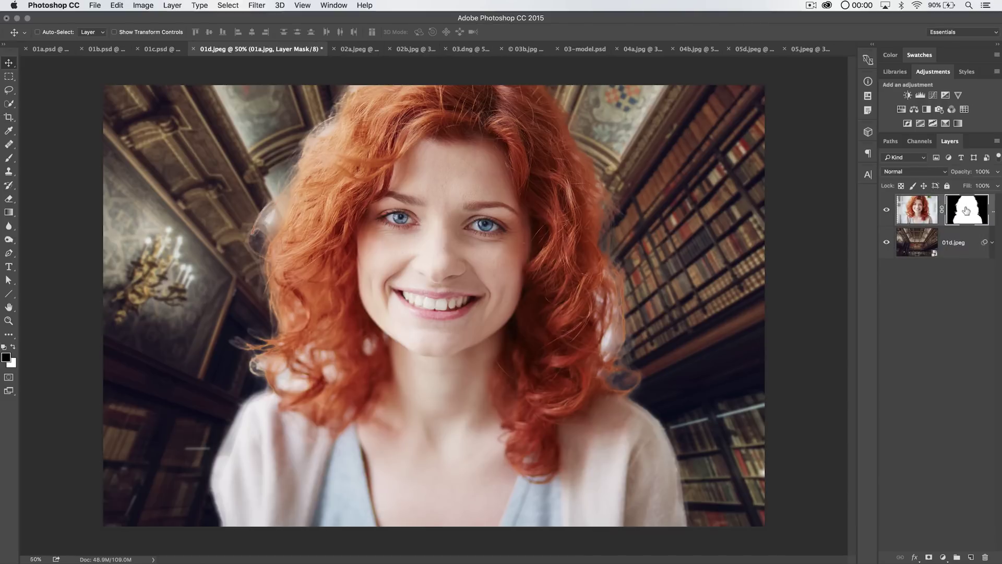
click(9, 157)
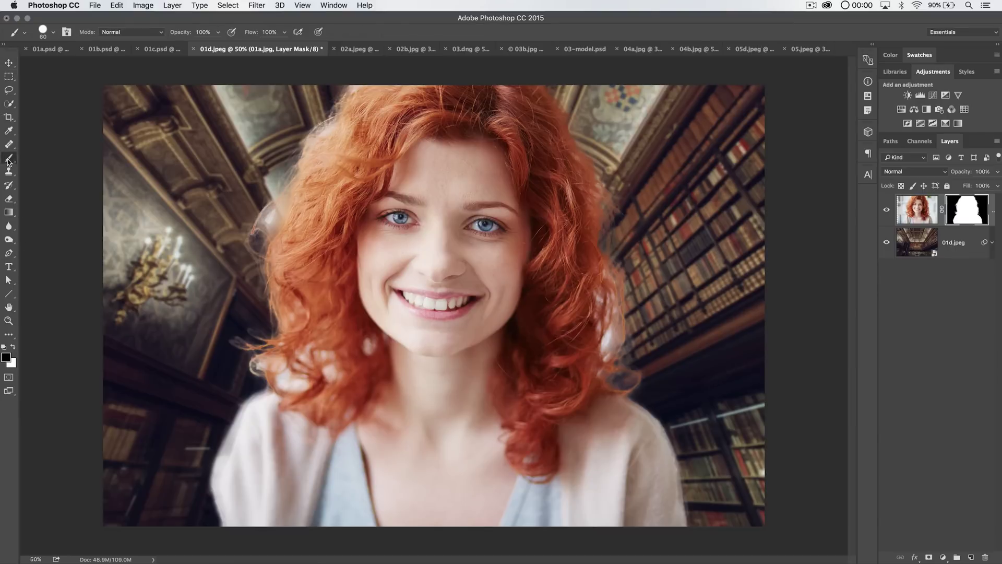
click(125, 32)
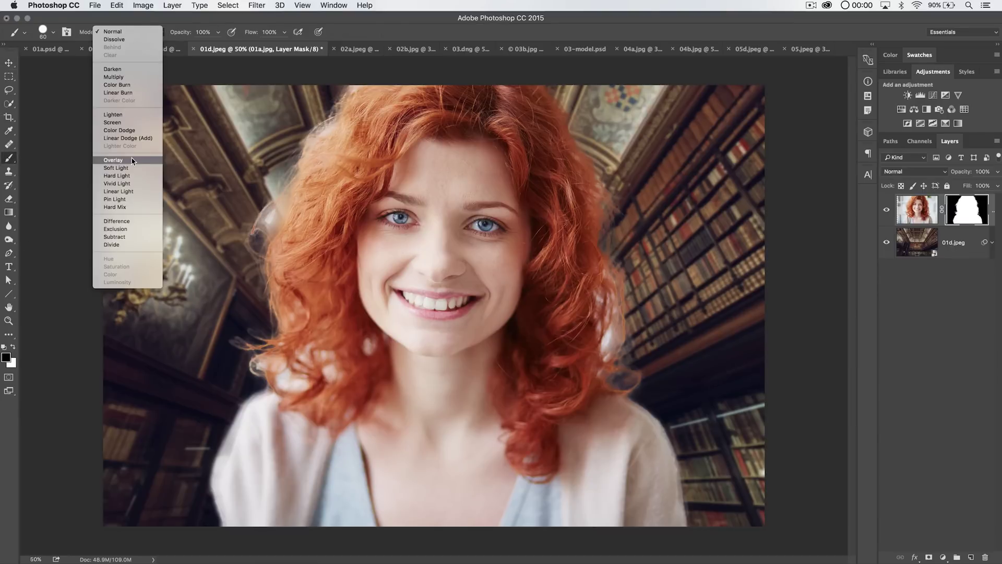
click(120, 168)
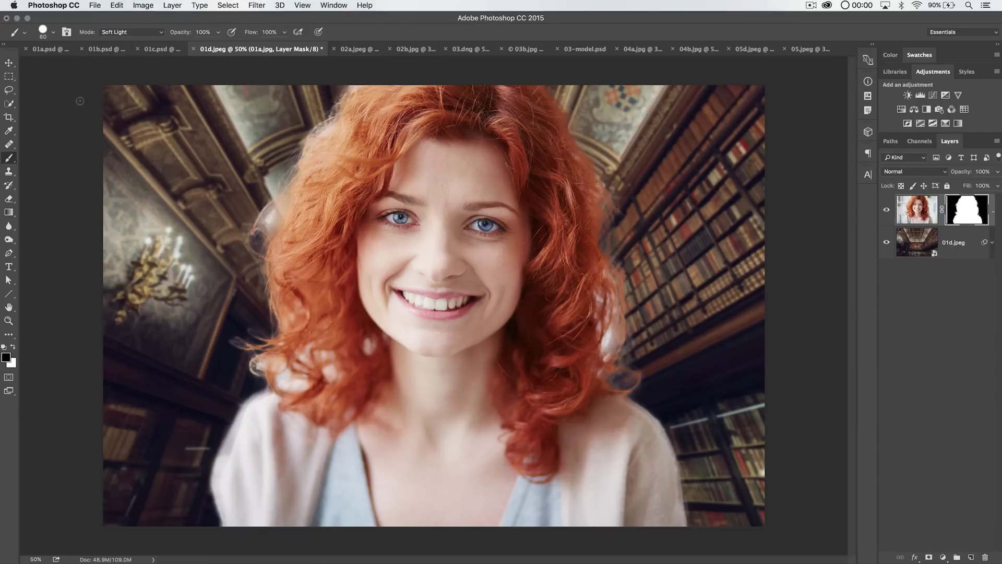
right_click(173, 143)
drag(242, 151, 275, 150)
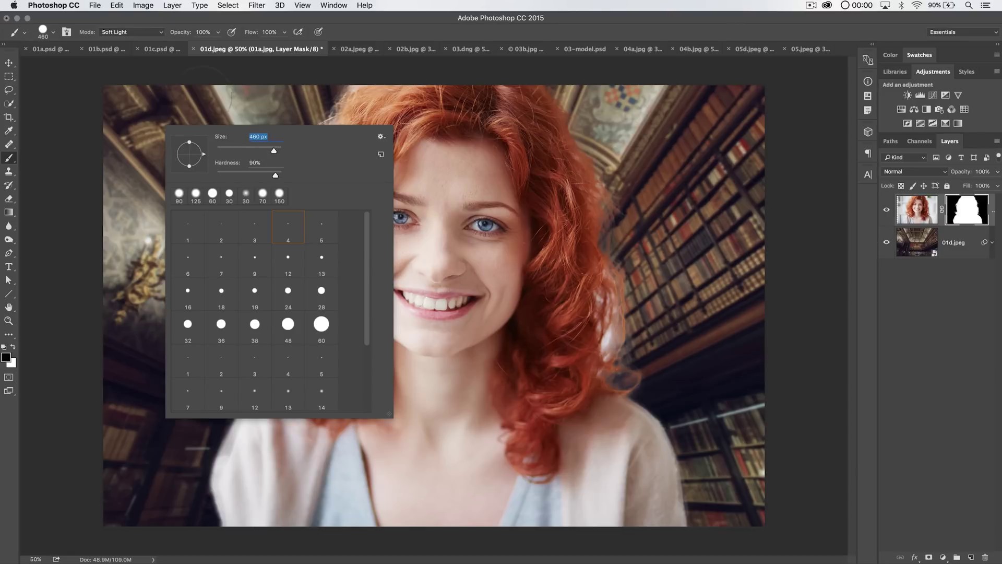
click(73, 238)
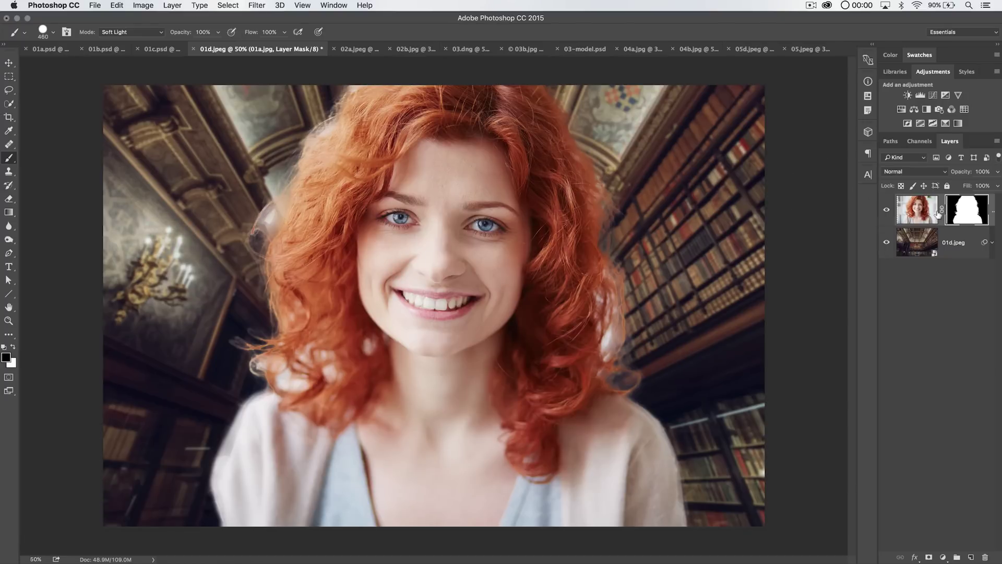
- Show the woman's layer mask alone and paint over the hazy upper-left hair edge and the left hair loop
alt+click(960, 211)
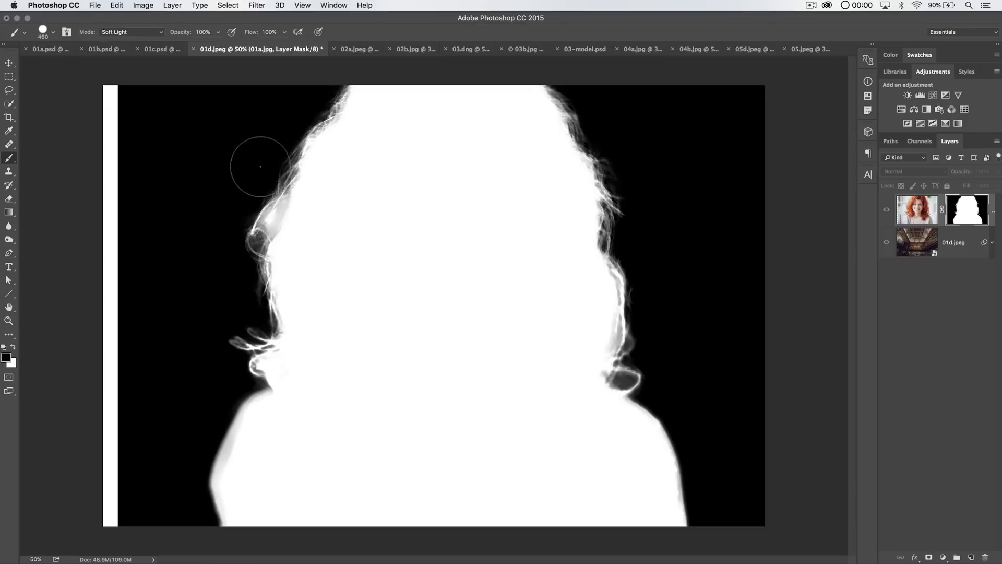
mouse_move(291, 145)
mouse_down()
mouse_move(320, 96)
mouse_move(257, 148)
mouse_move(320, 96)
mouse_move(285, 112)
mouse_up()
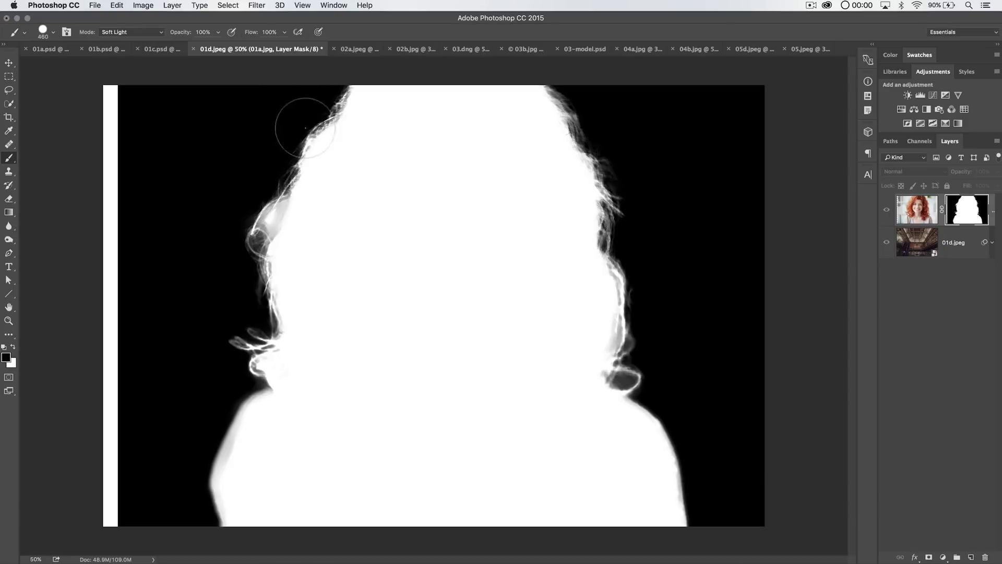
mouse_move(305, 127)
mouse_down()
mouse_move(306, 101)
mouse_move(273, 152)
mouse_move(329, 101)
mouse_up()
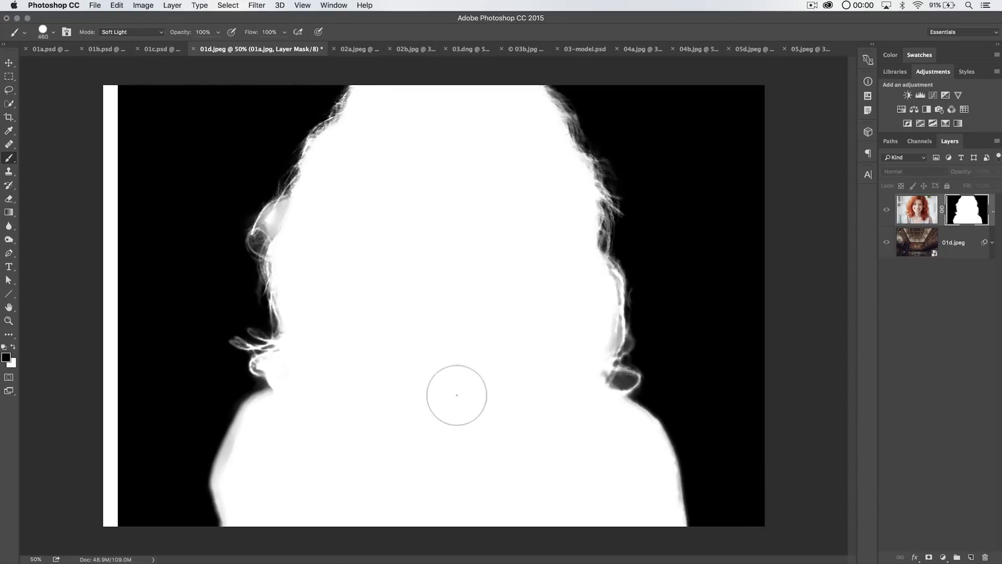
mouse_move(226, 202)
mouse_down()
mouse_move(273, 218)
mouse_move(244, 240)
mouse_move(272, 336)
mouse_move(268, 325)
mouse_move(267, 397)
mouse_up()
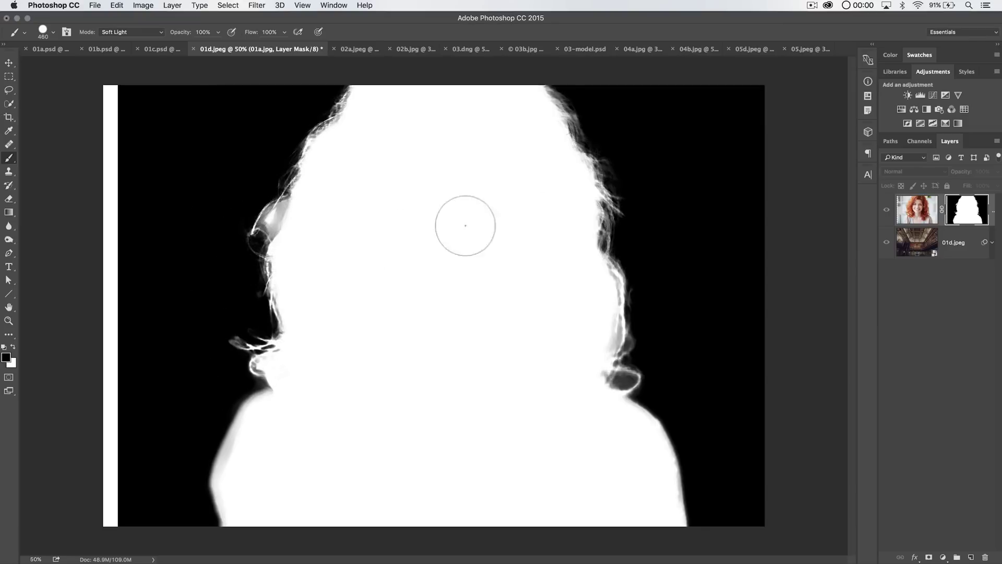
- Return to the full composite and brush out the dark halo at the right shoulder and upper-right hair
alt+click(963, 211)
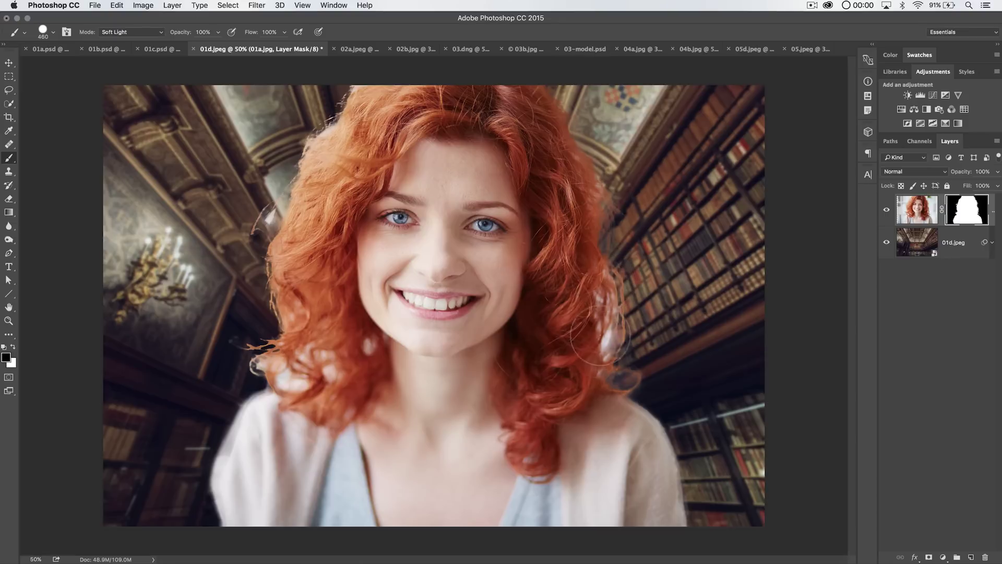
mouse_move(601, 290)
mouse_down()
mouse_move(613, 380)
mouse_move(640, 402)
mouse_move(609, 338)
mouse_up()
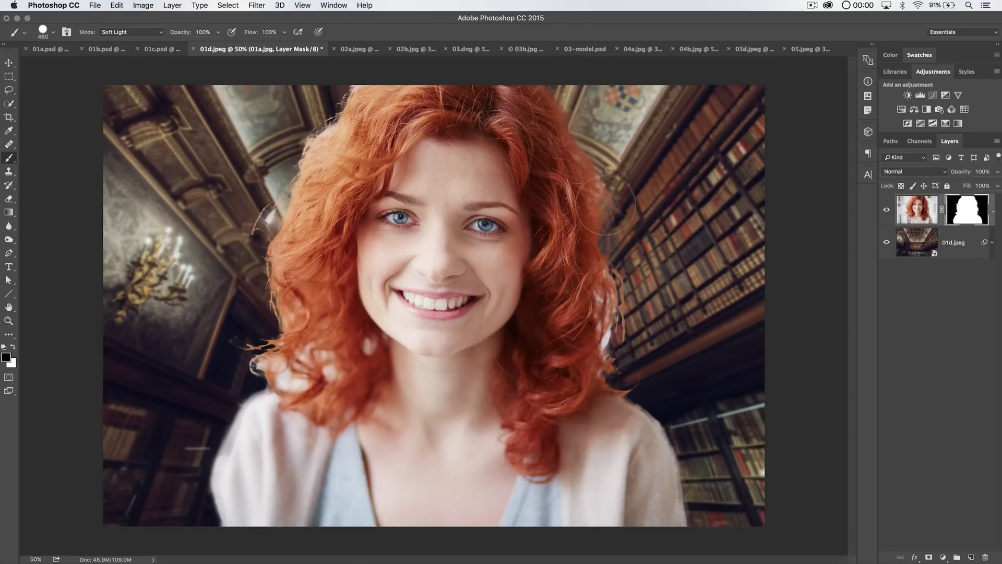
drag(600, 209, 608, 201)
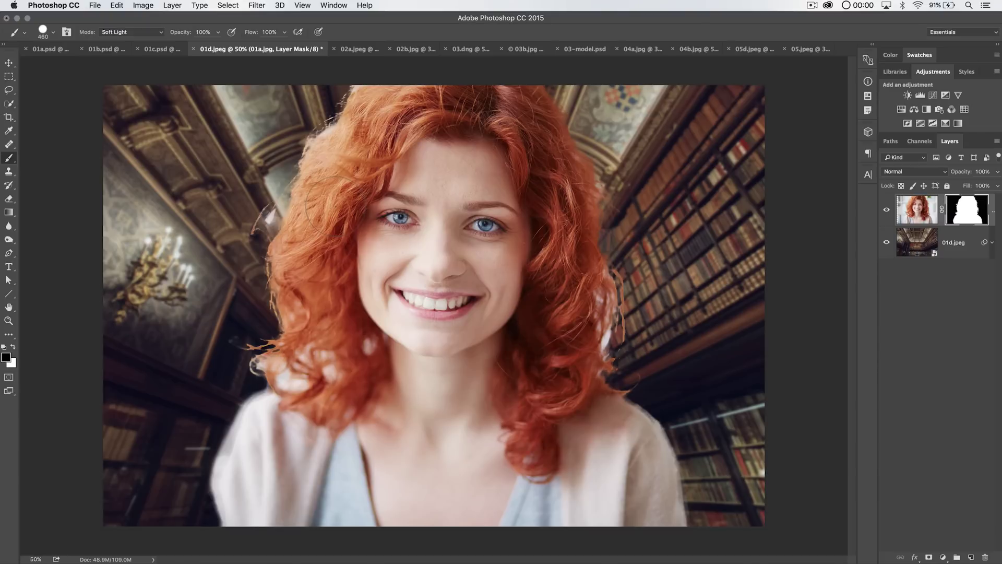
- Hide the woman layer, switch to 01c.psd and inspect its fox-selection channel in Channels
click(886, 211)
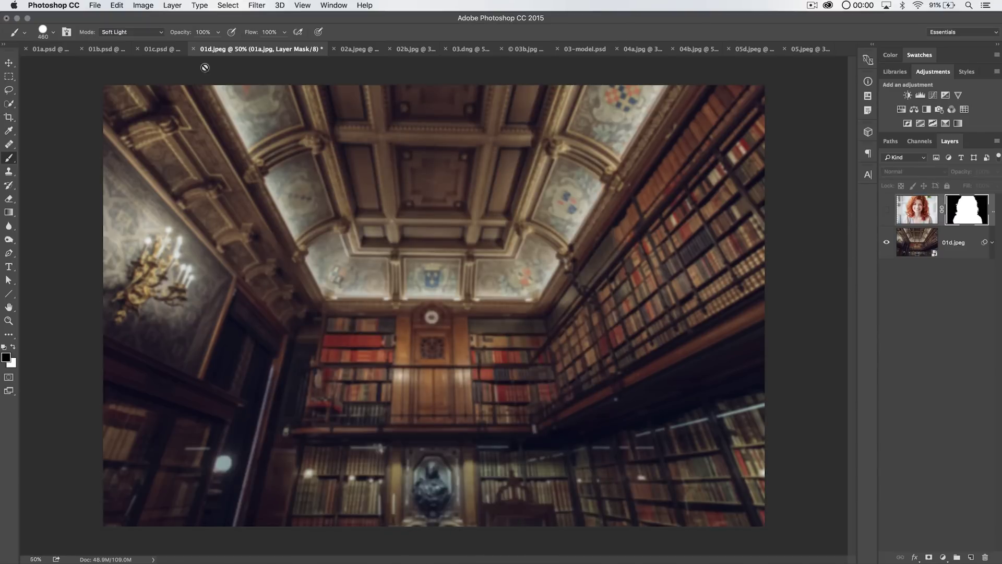
click(165, 49)
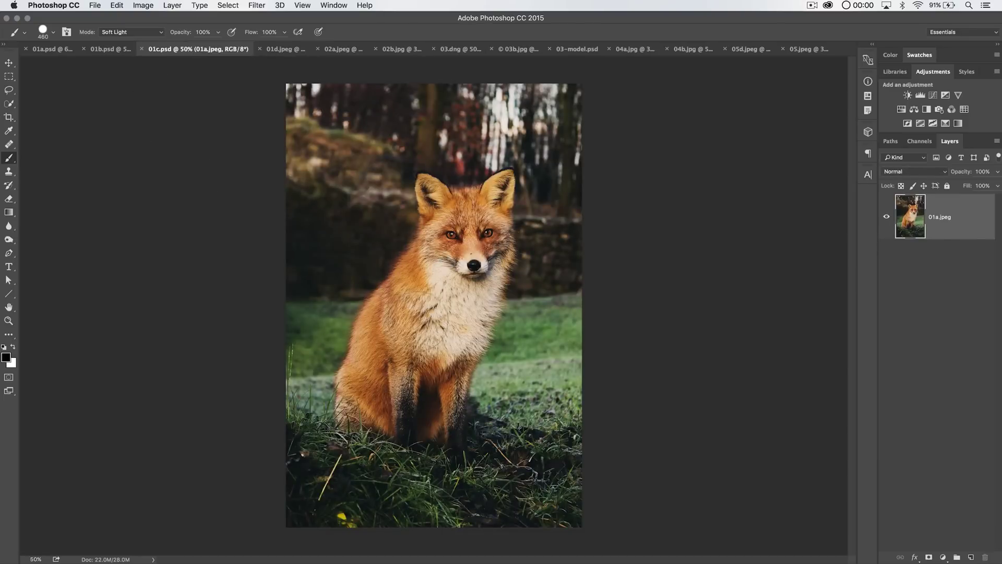
click(920, 141)
click(905, 350)
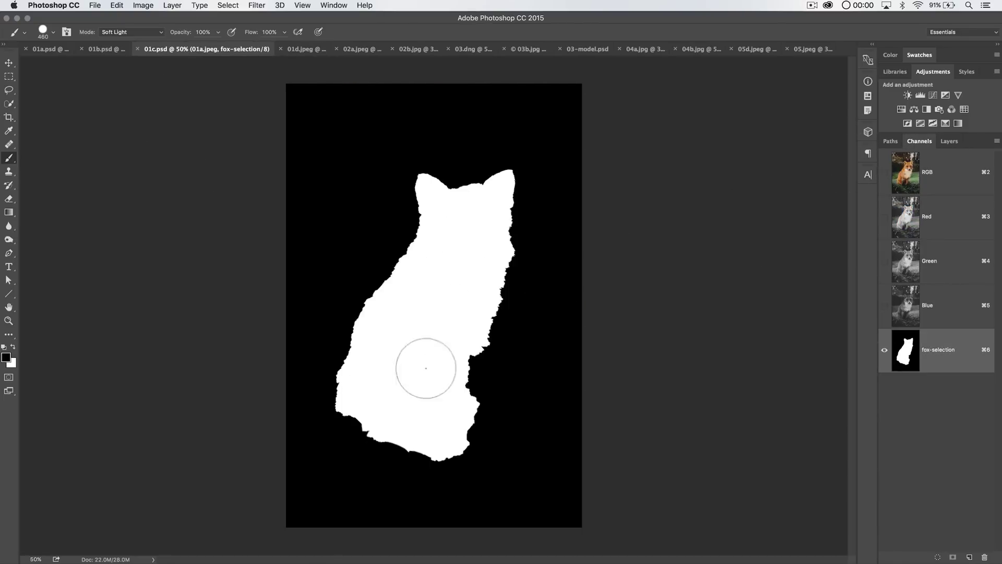
click(884, 173)
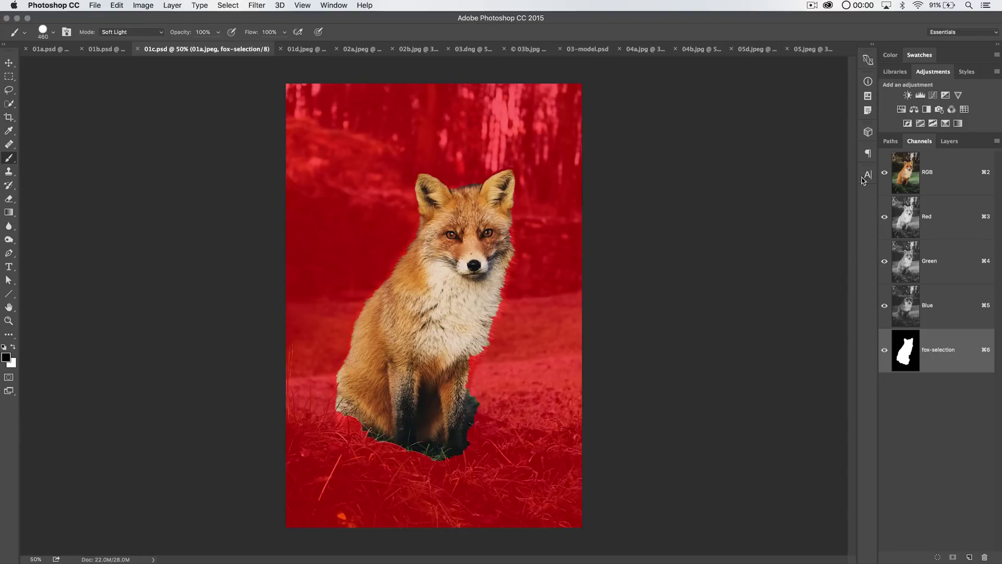
- Load the fox-selection channel as a selection, then return to the RGB composite and Layers panel
super+click(897, 346)
click(884, 350)
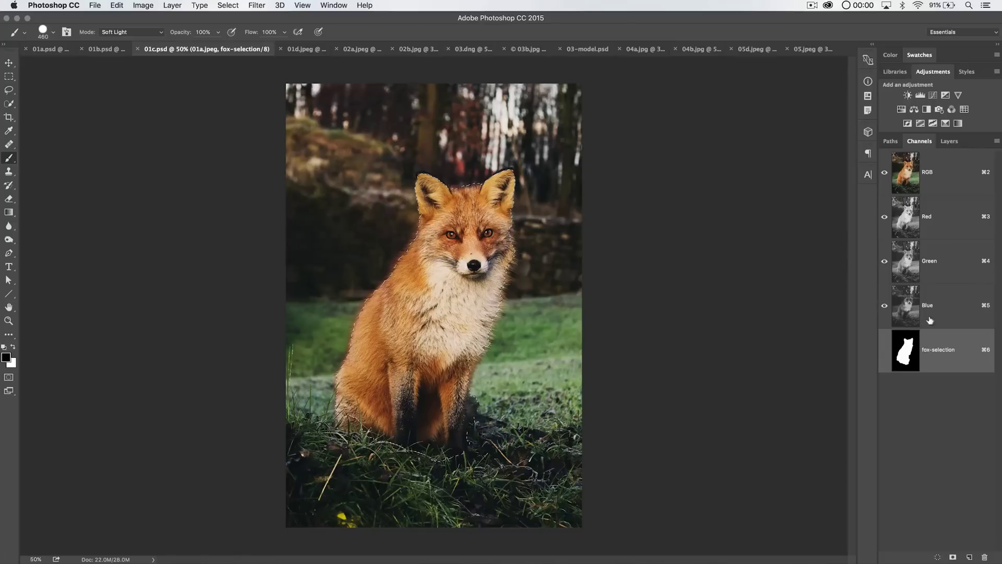
click(935, 168)
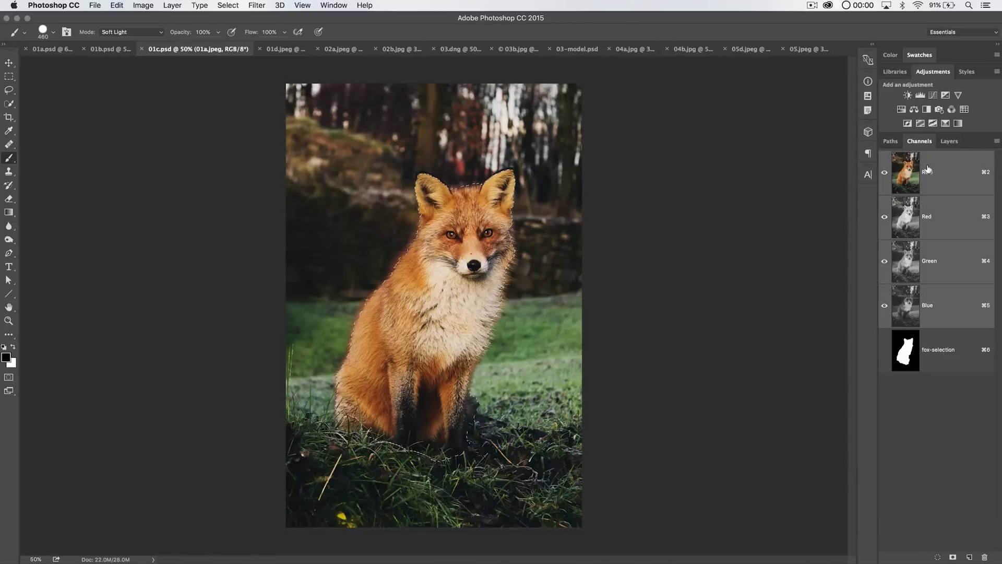
click(949, 141)
click(180, 5)
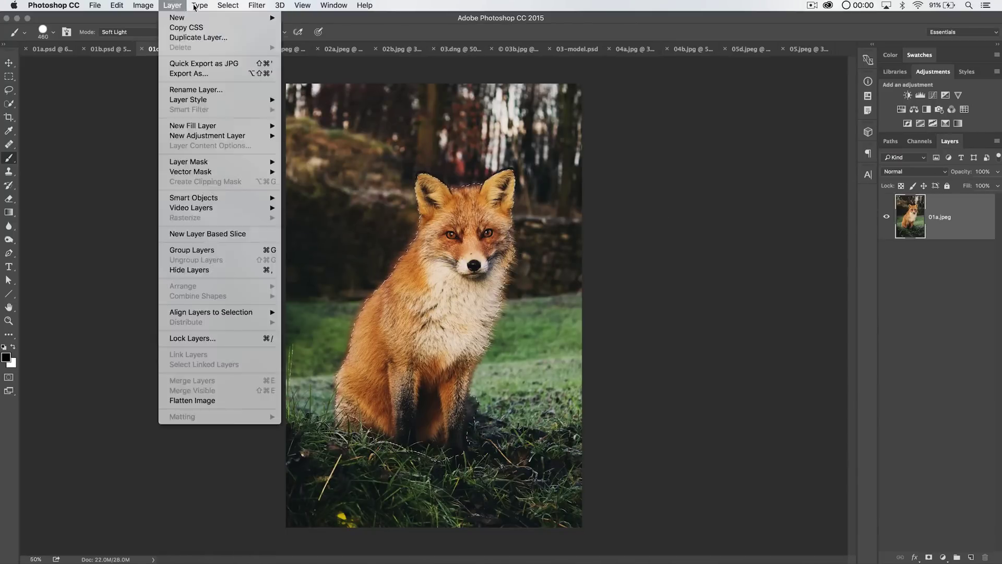
- Open Refine Edge for the fox selection and preview it On White, then as a red Overlay
mouse_move(228, 5)
click(223, 134)
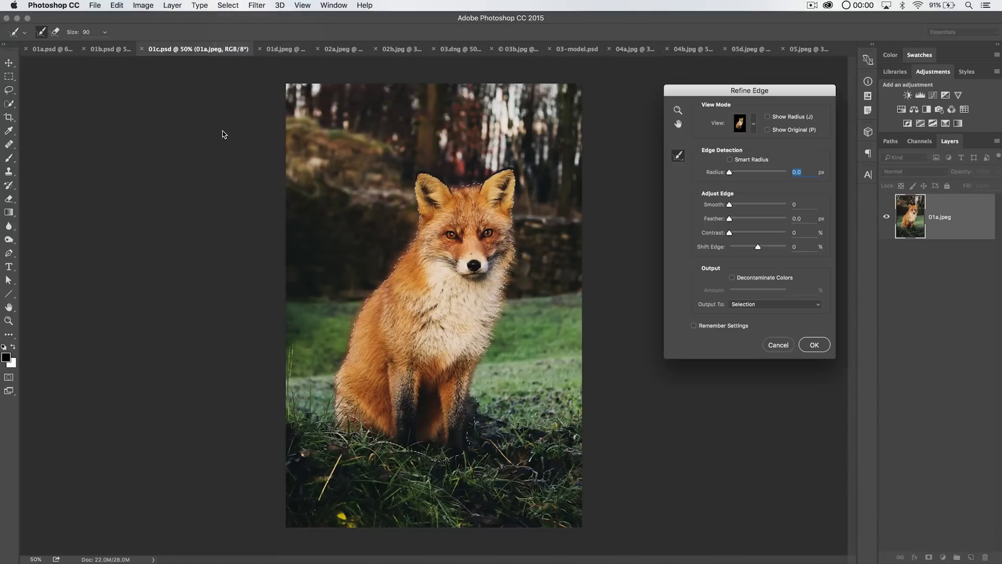
drag(742, 91, 712, 96)
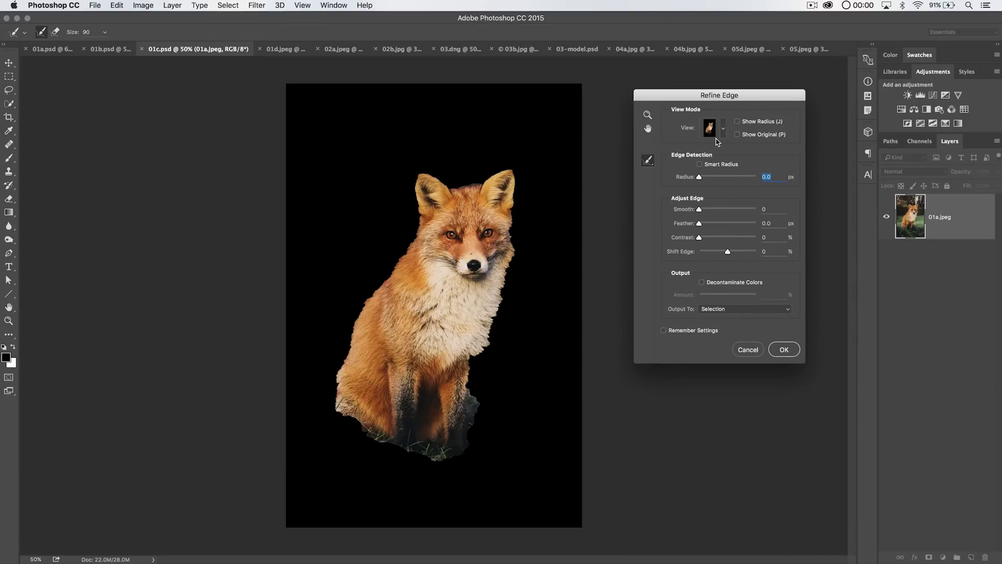
key(w)
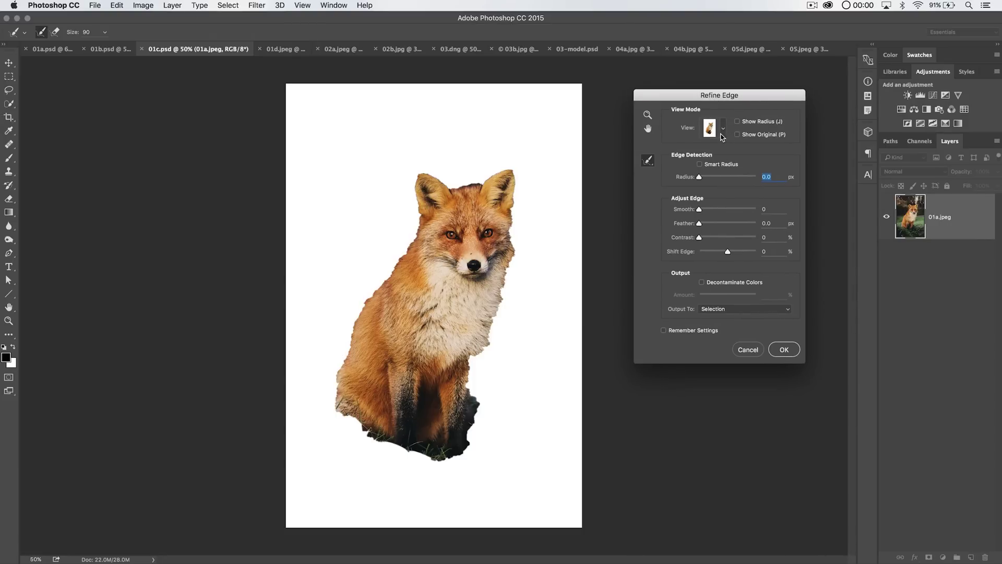
key(v)
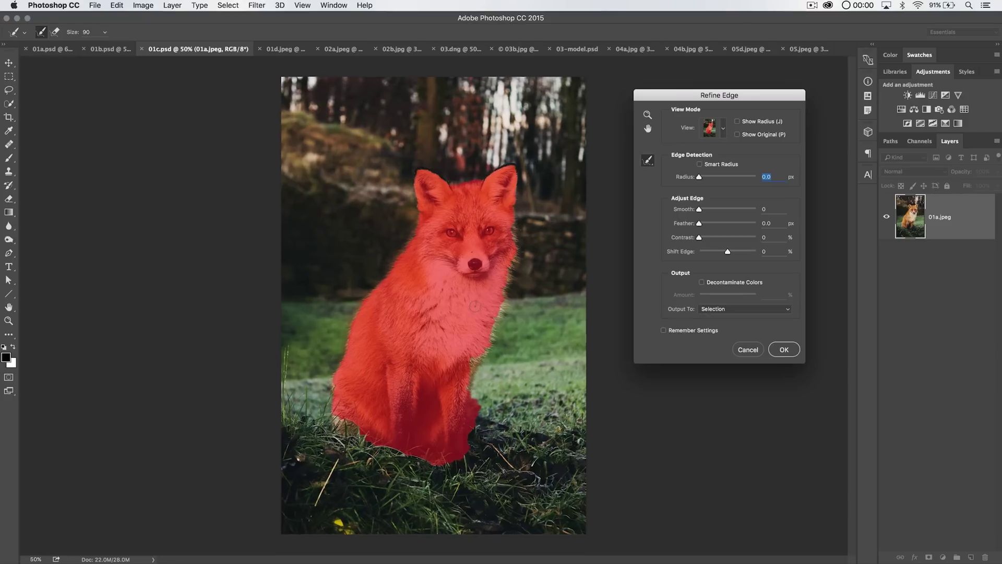
- Zoom to 100% on the fox's lower body, refine its edge there, and enable Smart Radius
key(super+plus)
drag(501, 306, 417, 170)
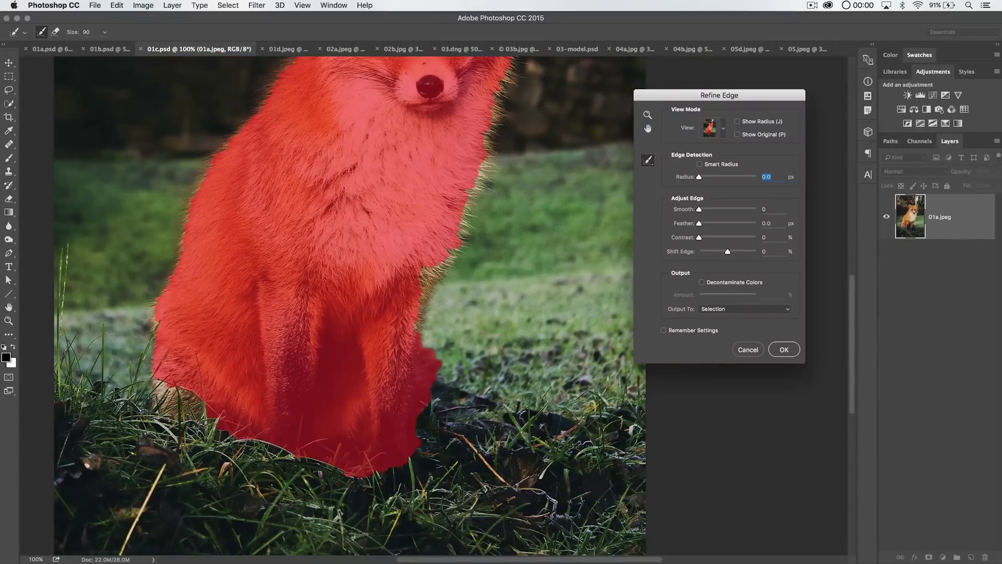
mouse_move(404, 394)
mouse_down()
mouse_move(358, 488)
mouse_move(337, 461)
mouse_move(430, 413)
mouse_up()
scroll(342, 352, up, 5)
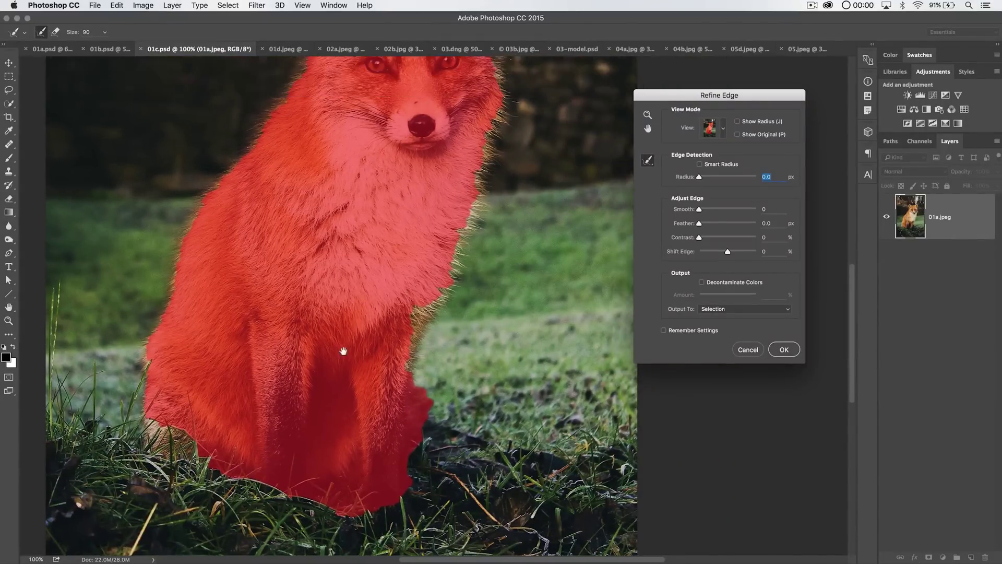
scroll(457, 225, up, 3)
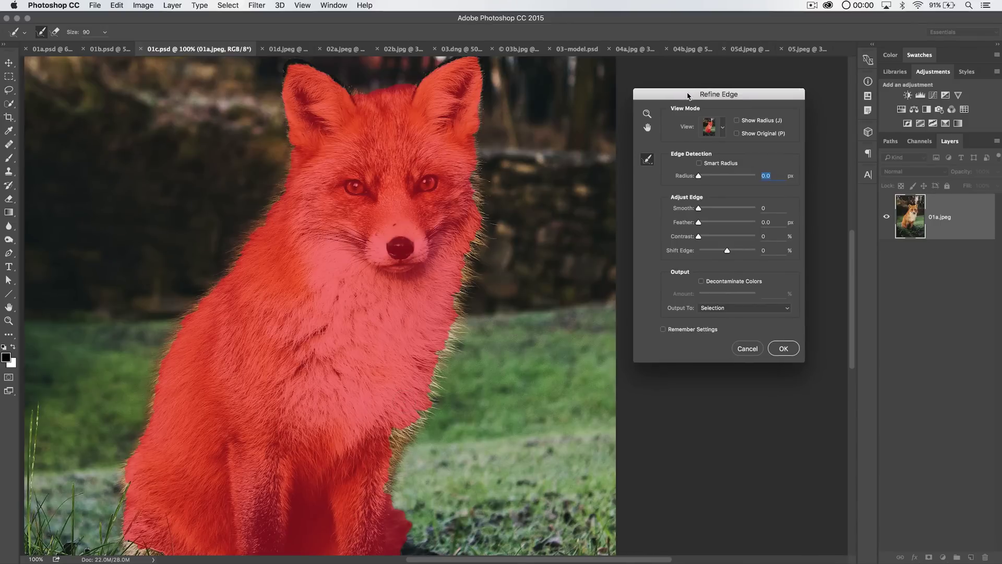
drag(684, 109, 665, 105)
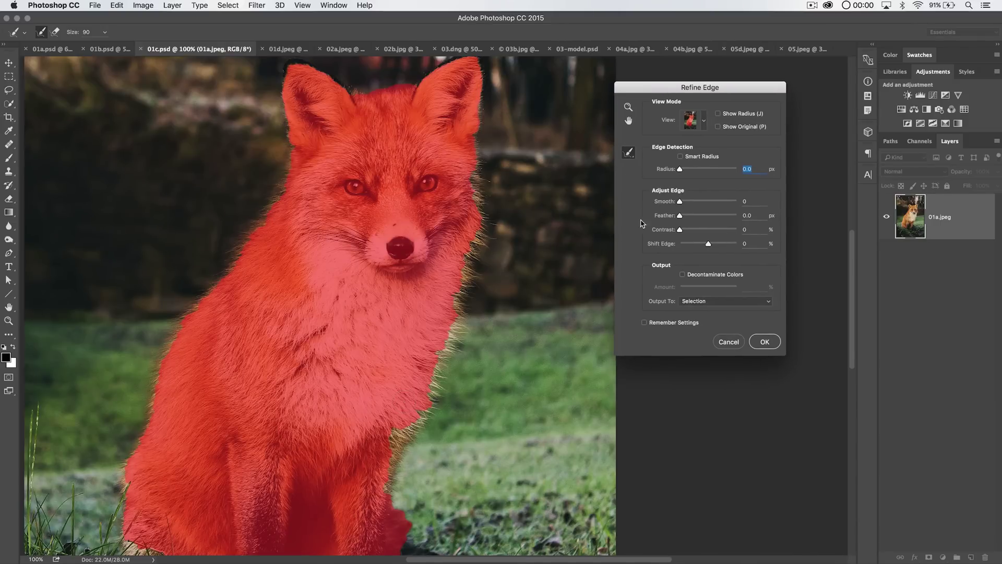
click(680, 157)
- Widen the Radius, then use the Refine Radius tool to trim the shoulder bulge and extend along the right shoulder
drag(681, 172, 706, 172)
drag(706, 169, 715, 174)
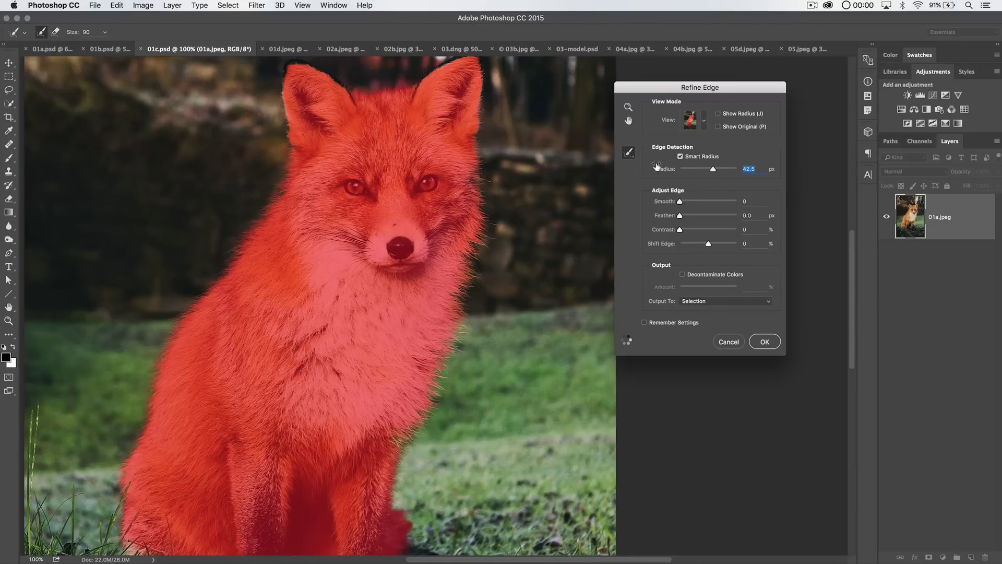
click(629, 151)
click(679, 153)
drag(229, 364, 305, 253)
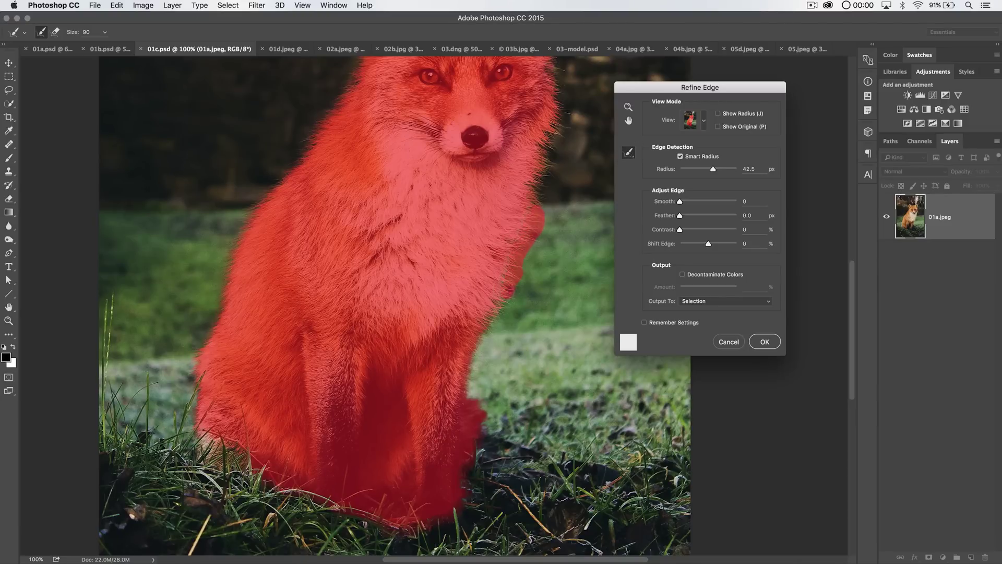
click(538, 231)
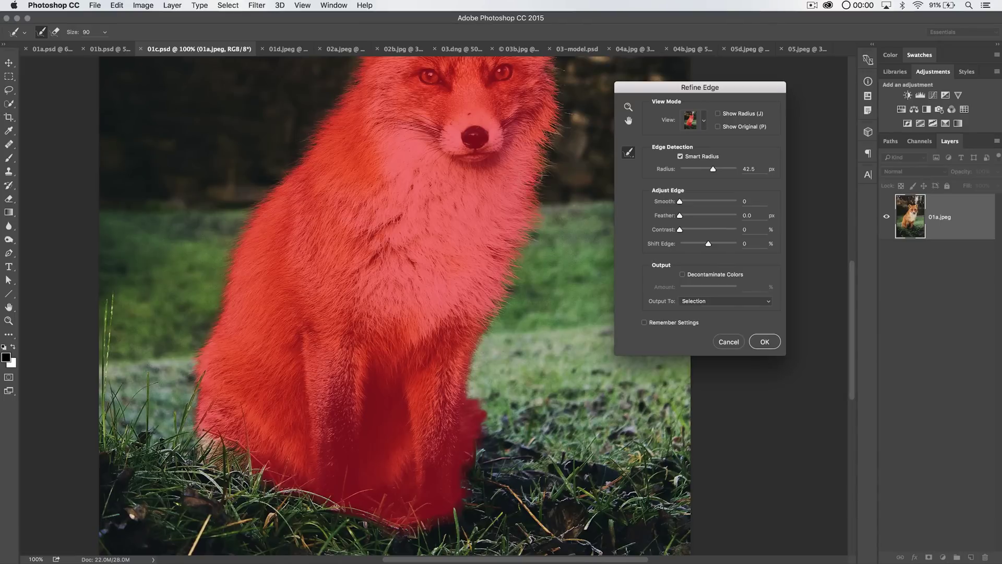
drag(541, 197, 564, 132)
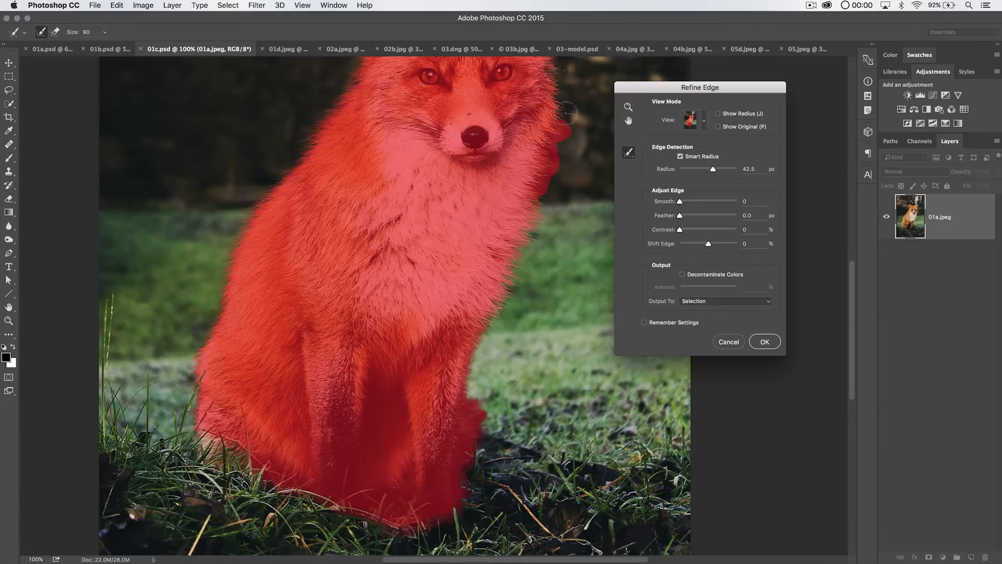
- Extend the refine area up between the fox's ears, then pan across its sides to center its face
drag(520, 144, 461, 261)
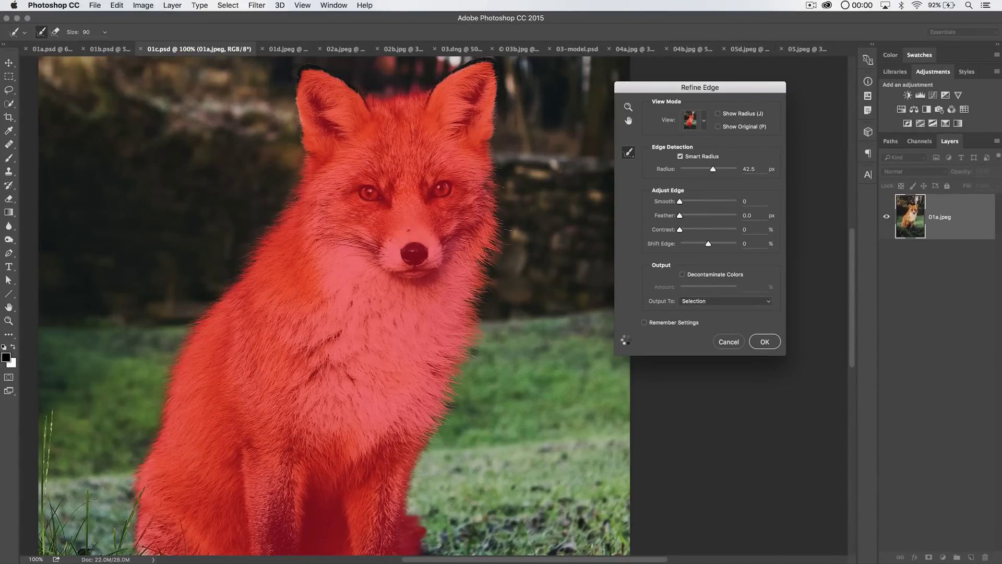
drag(484, 82, 492, 203)
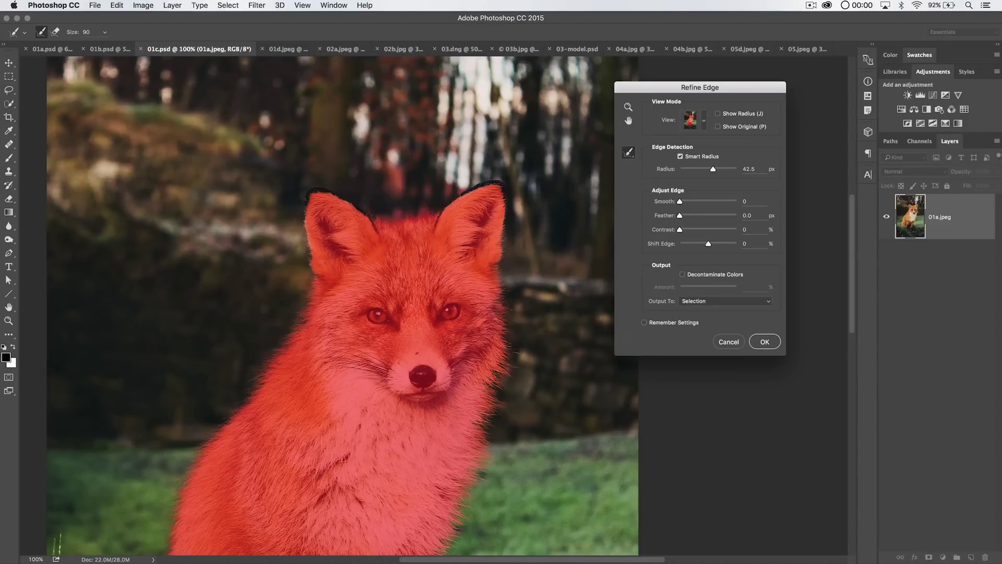
mouse_move(373, 222)
mouse_down()
mouse_move(380, 230)
mouse_move(429, 215)
mouse_move(444, 237)
mouse_up()
drag(365, 226, 479, 187)
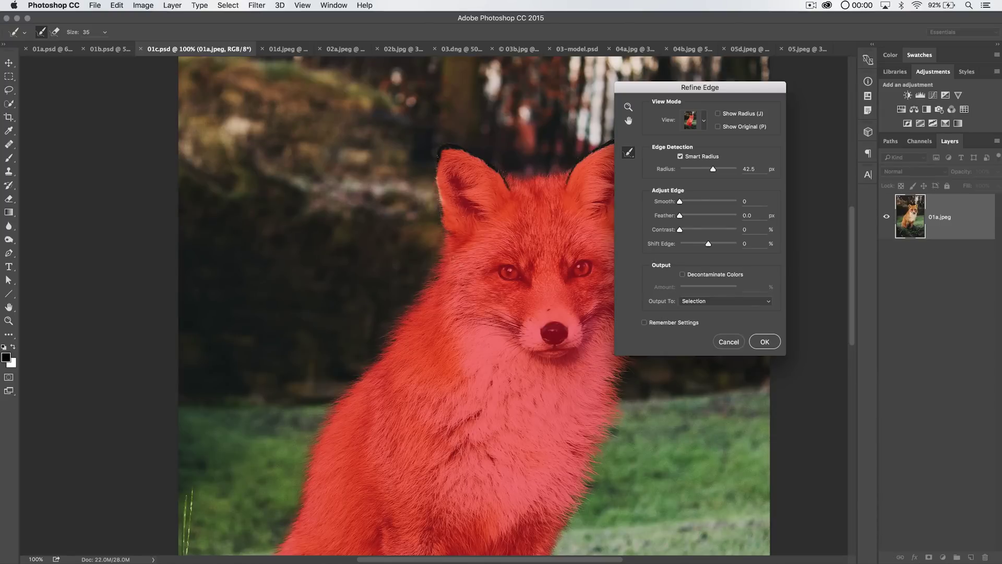
drag(451, 271, 497, 214)
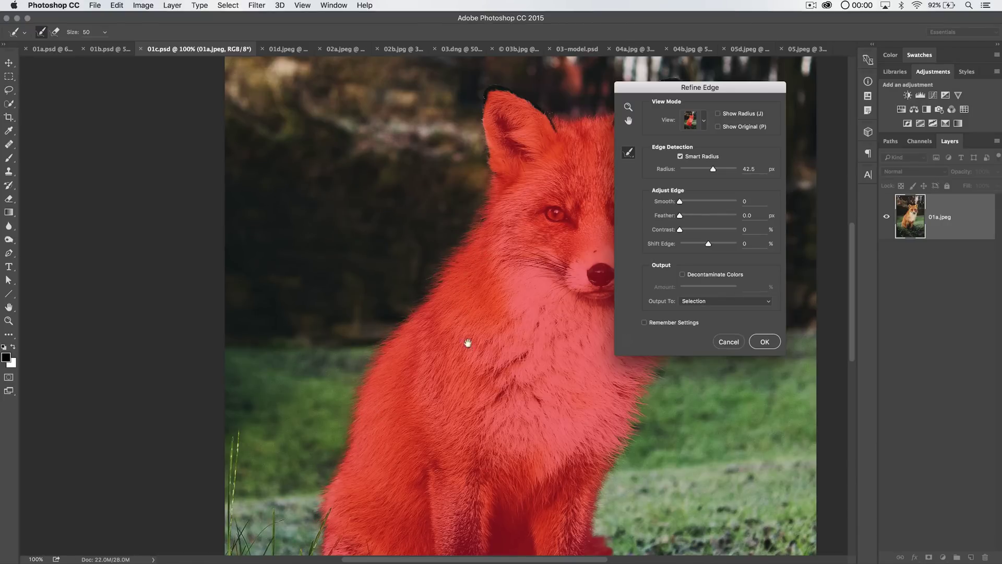
drag(468, 343, 397, 376)
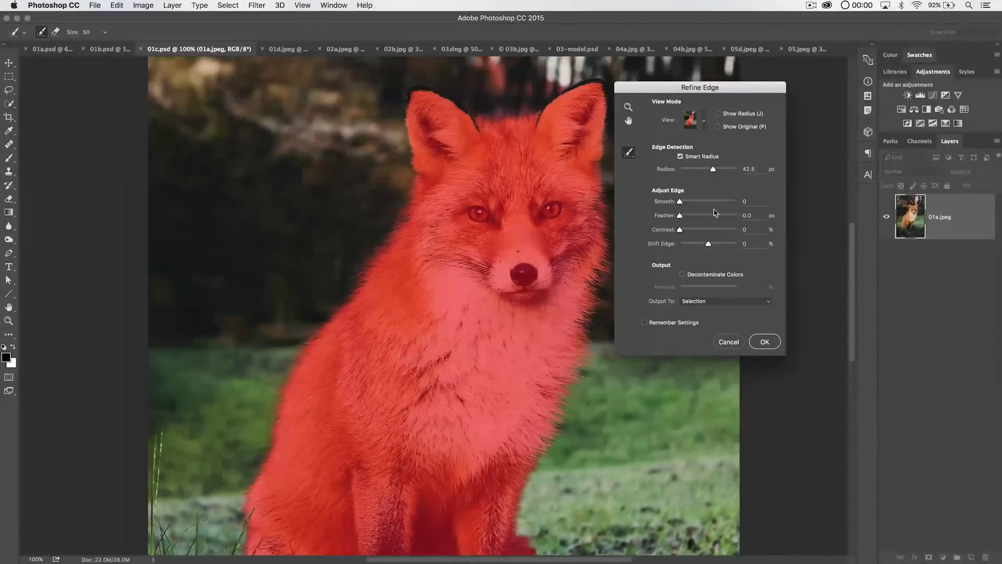
- Turn on Decontaminate Colors with On White preview and set the Amount to 18%
click(686, 276)
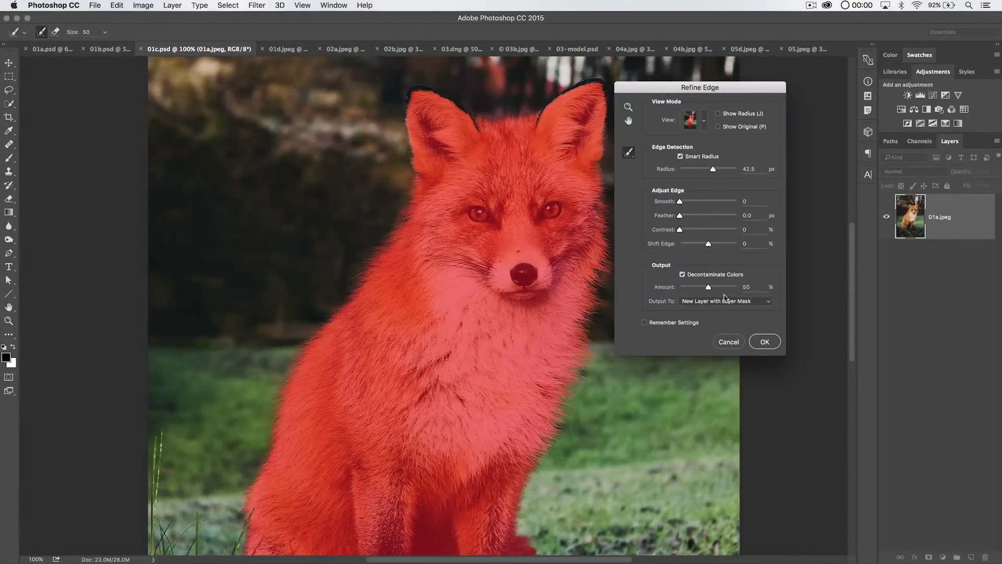
click(704, 121)
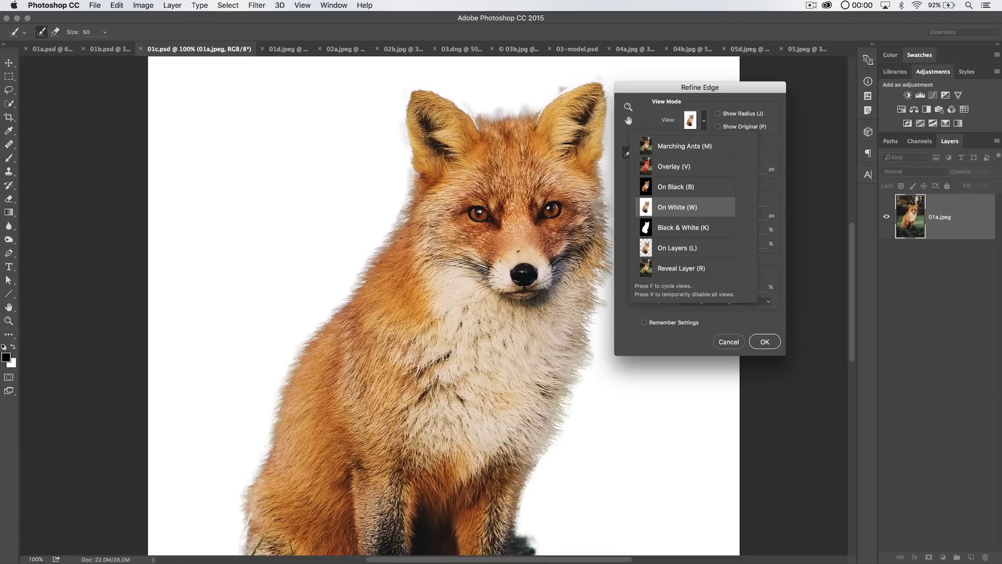
scroll(432, 250, down, 5)
scroll(432, 249, right, 3)
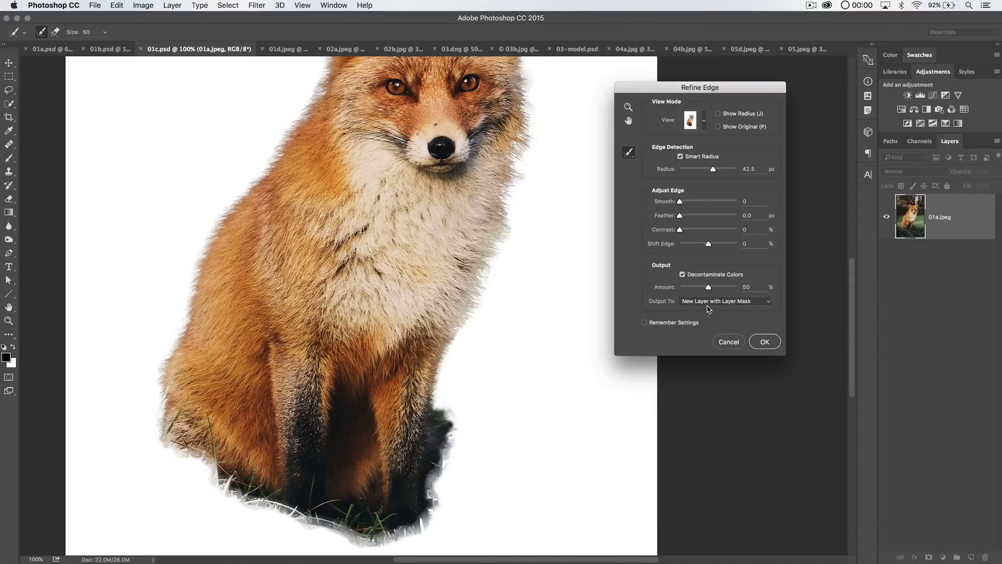
mouse_move(709, 288)
mouse_down()
mouse_move(724, 293)
mouse_move(693, 292)
mouse_up()
drag(725, 288, 749, 289)
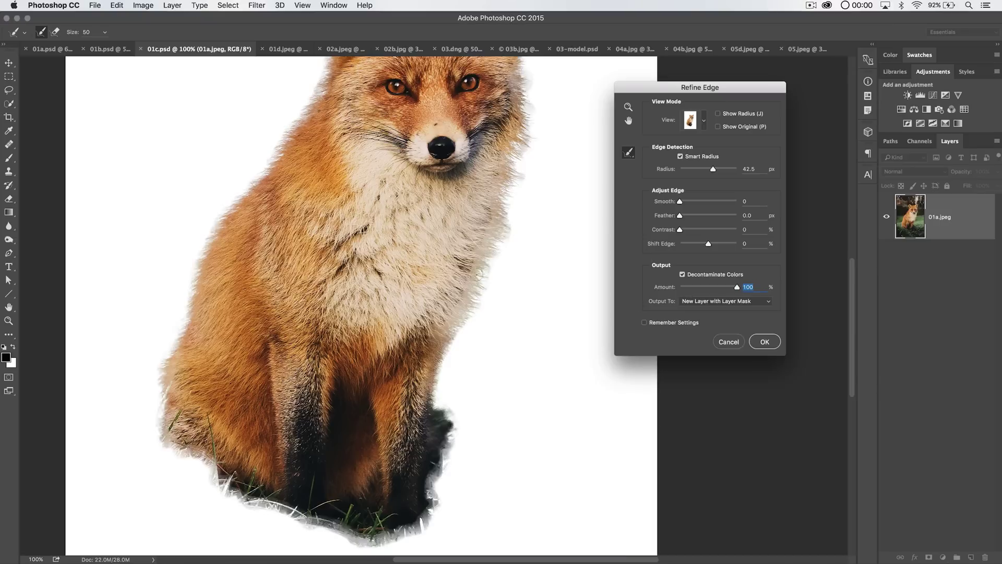
drag(717, 290, 693, 290)
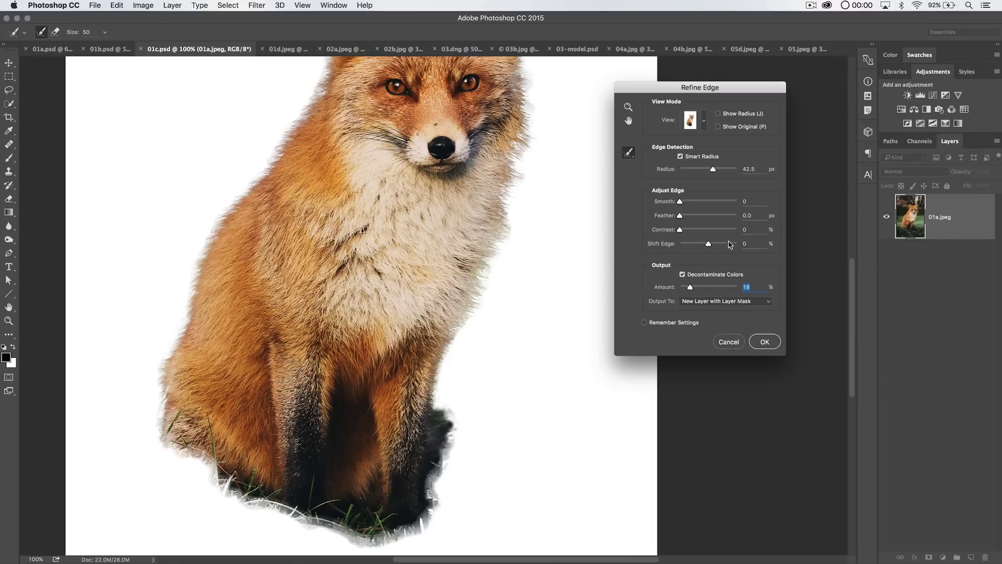
- Set Contrast to 7% and Shift Edge to 0, then output to a new layer with layer mask
drag(679, 227, 683, 230)
drag(708, 244, 706, 245)
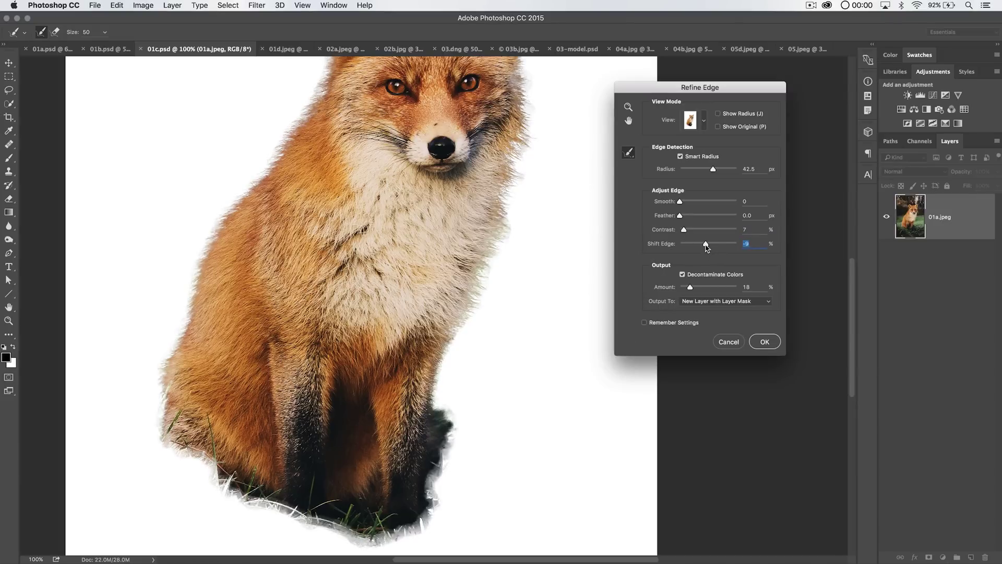
drag(709, 245, 710, 246)
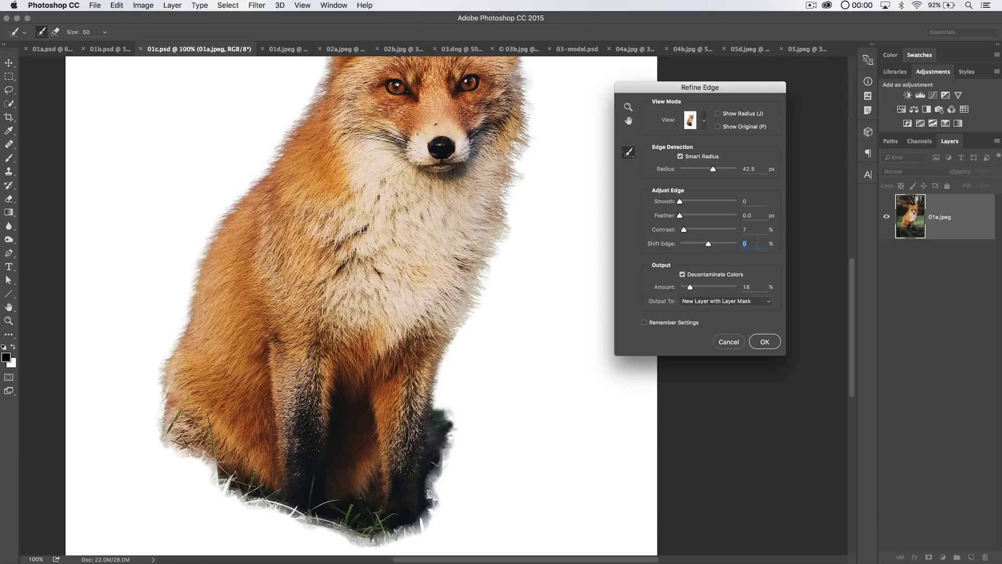
scroll(355, 306, up, 5)
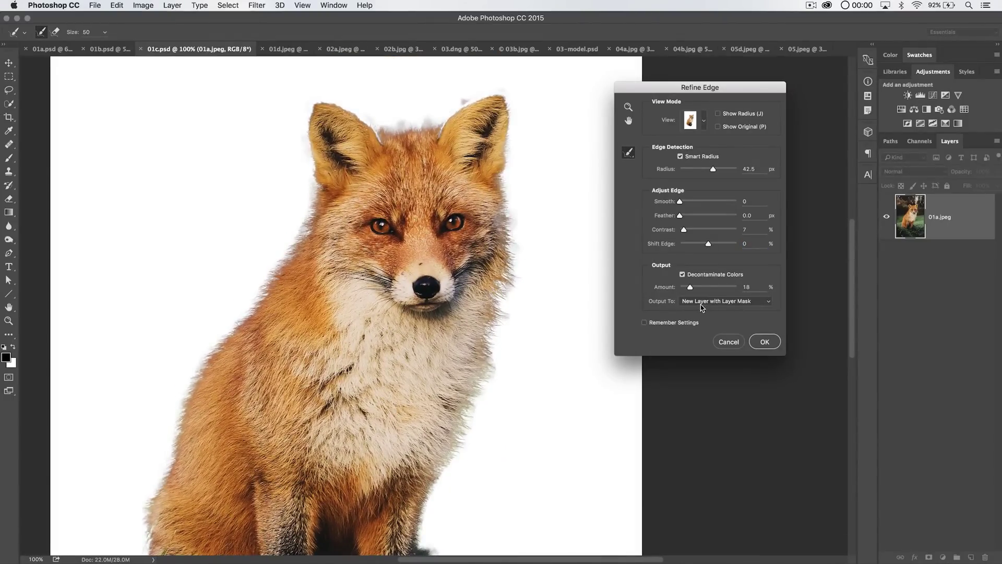
click(770, 345)
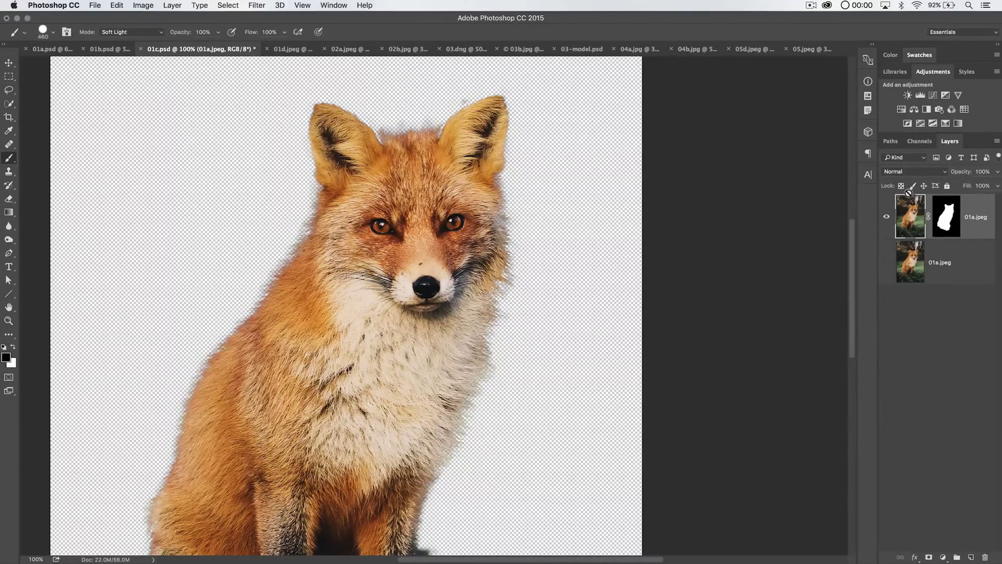
- Check the fox's new mask on its own, return to the cut-out, zoom out and drag it toward the library image
alt+click(946, 218)
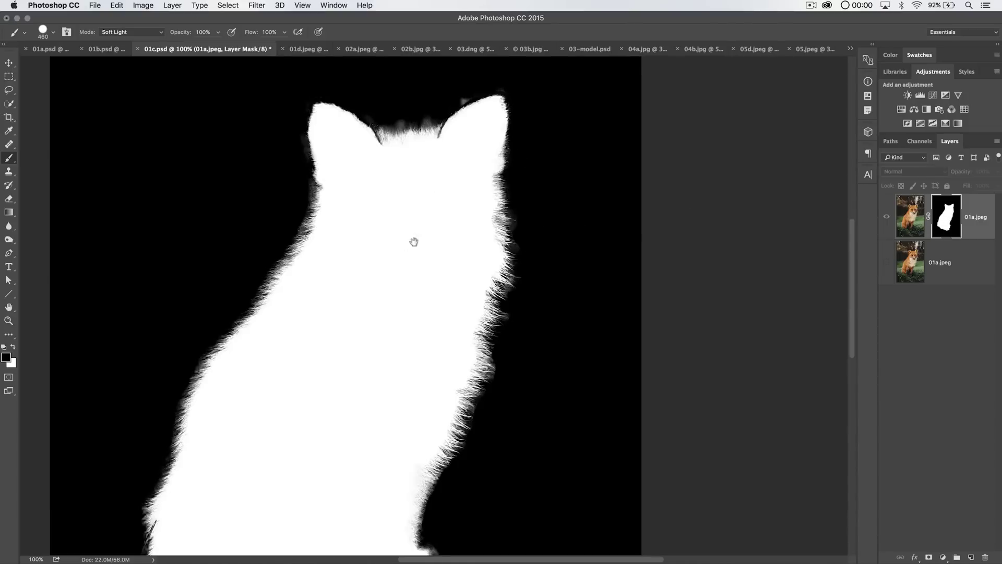
scroll(414, 240, down, 5)
scroll(403, 362, up, 5)
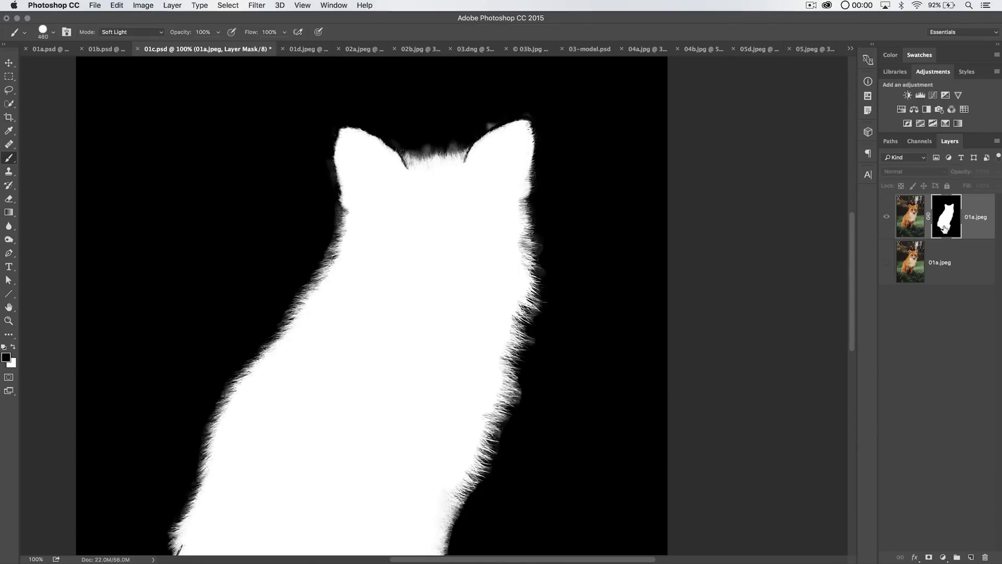
alt+click(946, 223)
key(v)
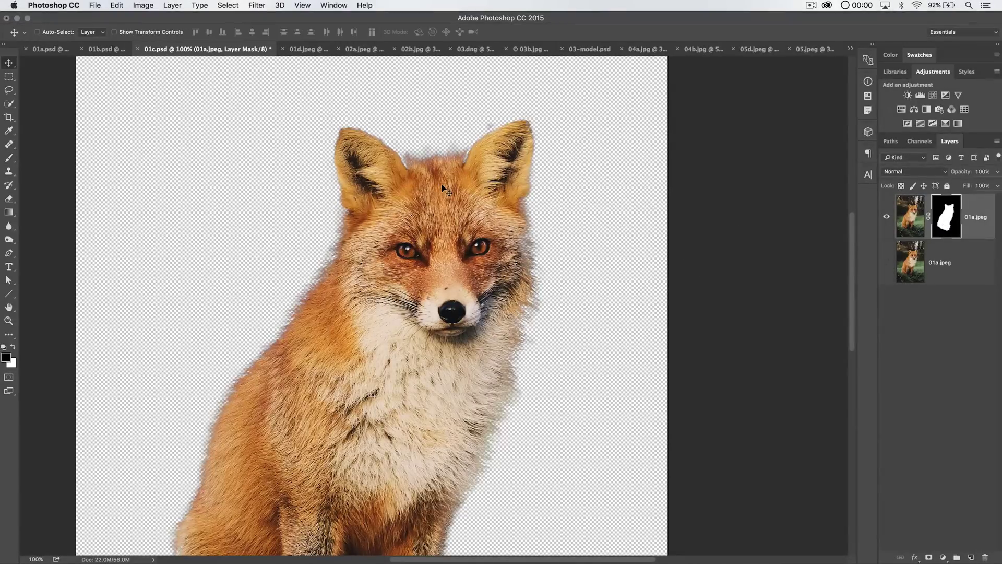
key(super+minus)
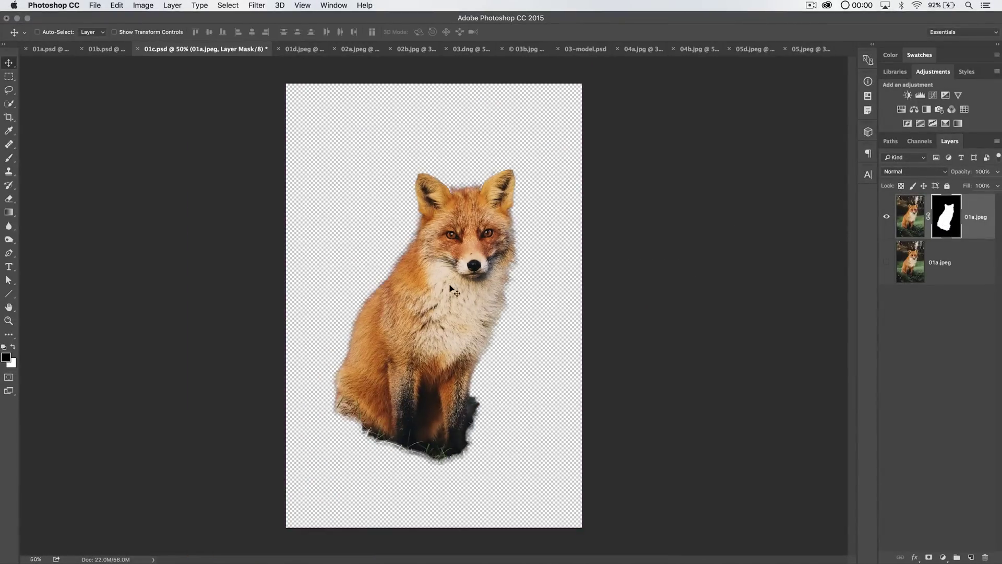
drag(452, 287, 434, 368)
- Free Transform the fox to about 165% scale, confirm, zoom to 50% and hide the guides
key(super+t)
drag(551, 159, 676, 13)
key(super+minus)
key(super+minus)
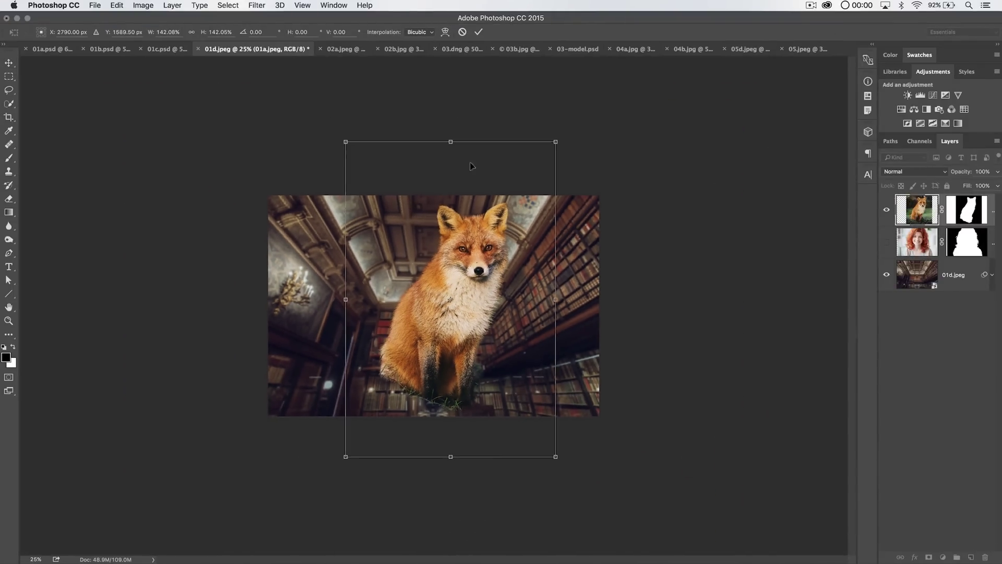
drag(346, 454, 312, 507)
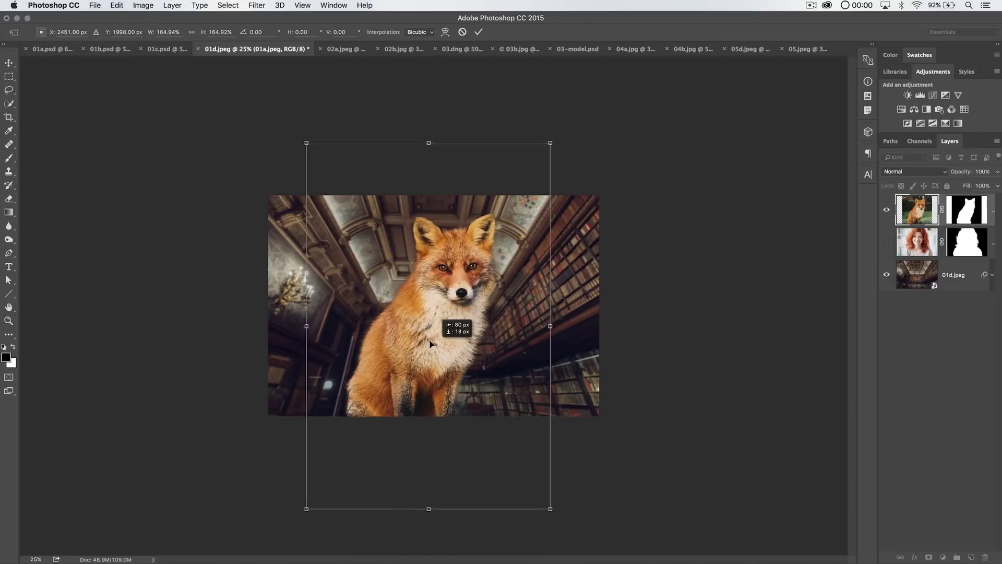
key(Return)
key(super+plus)
key(super+plus)
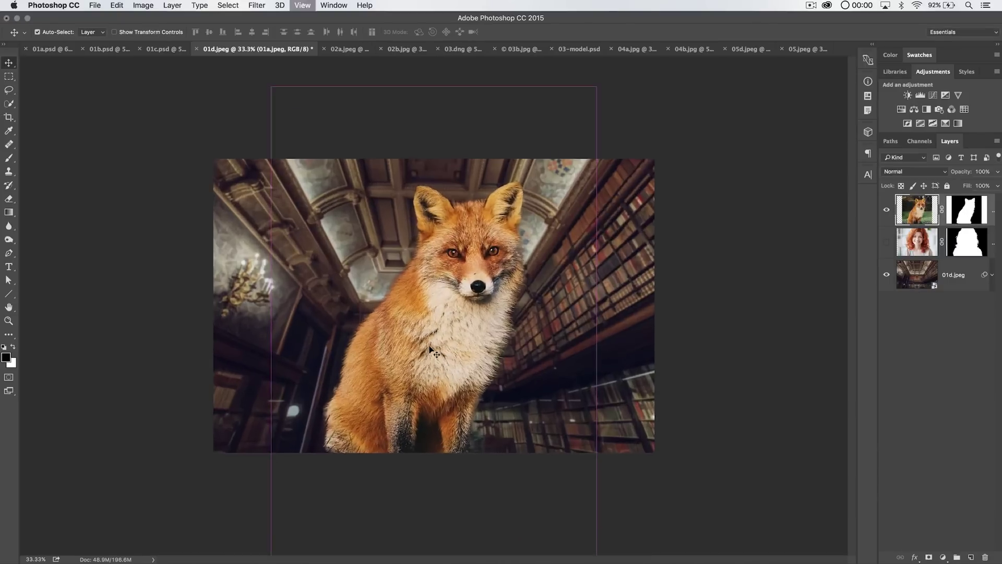
key(super+semicolon)
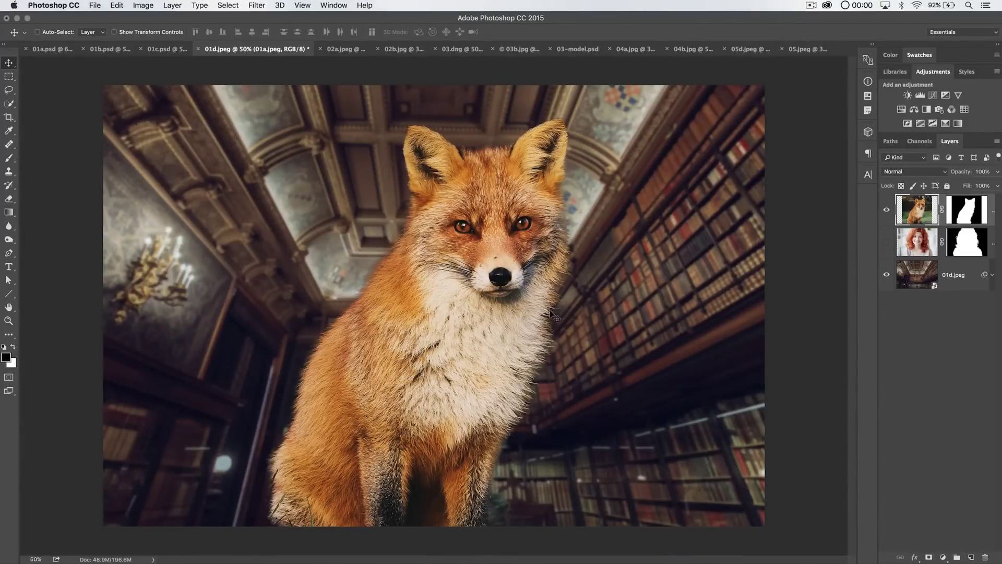
- Target the fox's layer mask with the Brush tool, white foreground and Normal blend mode
click(969, 207)
key(b)
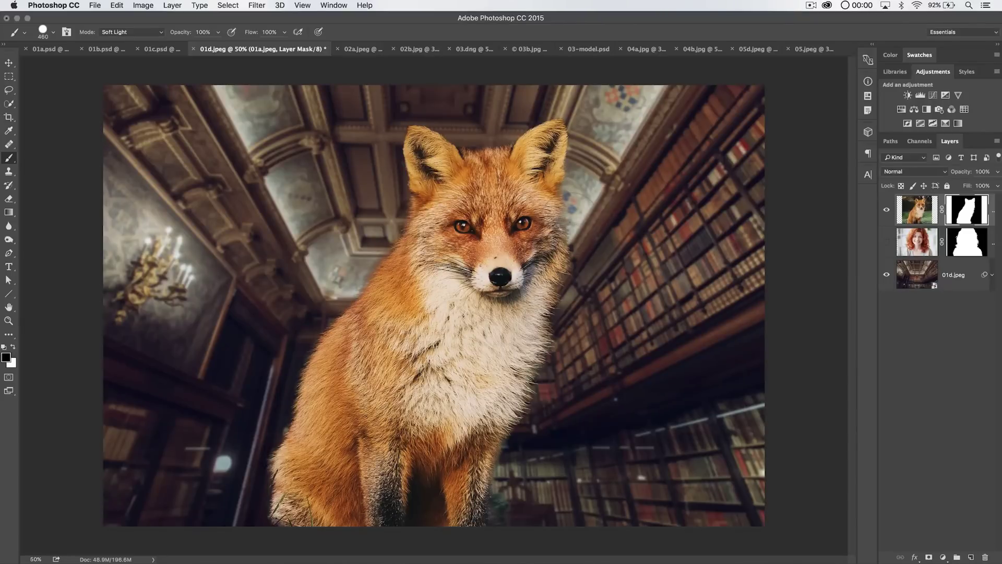
key(x)
click(128, 32)
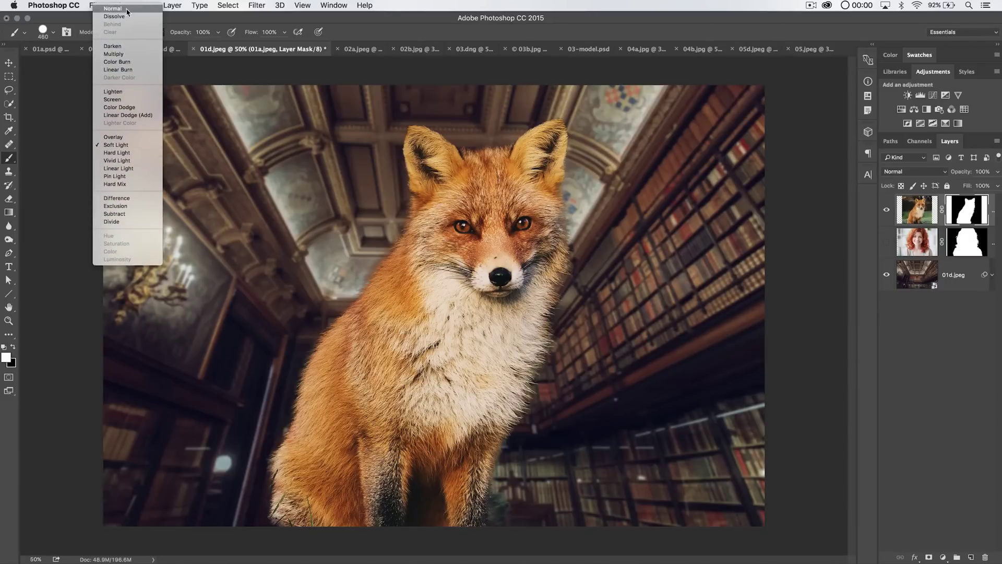
click(127, 9)
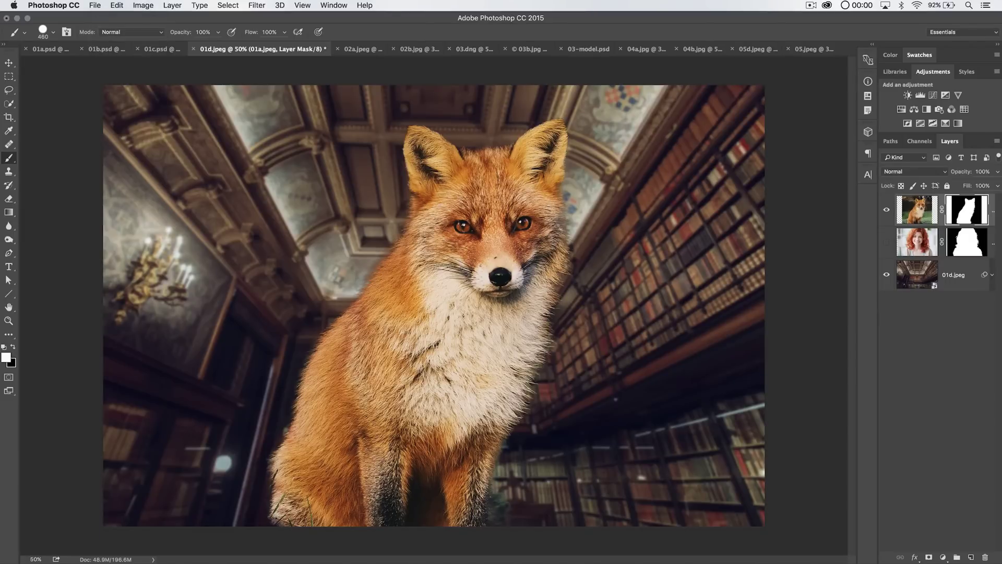
- Set the brush hardness to 28% and zoom out to 33.3% to see the whole composite
right_click(522, 229)
drag(601, 277, 598, 281)
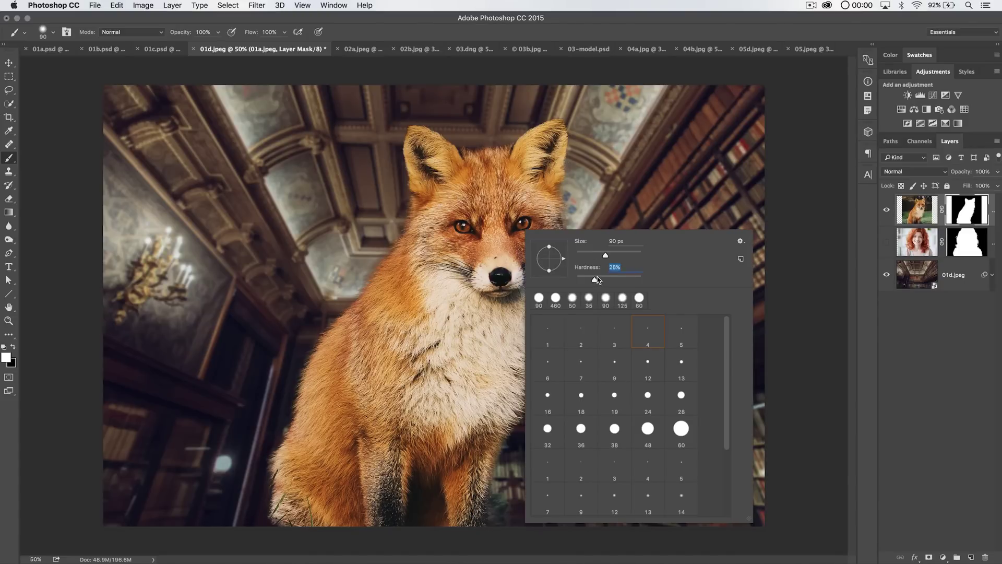
key(Return)
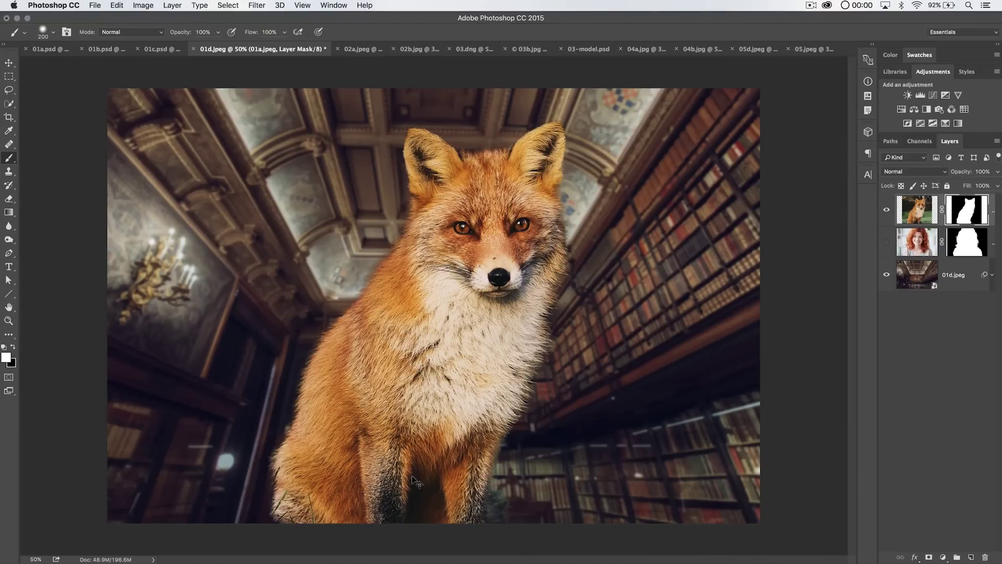
key(super+minus)
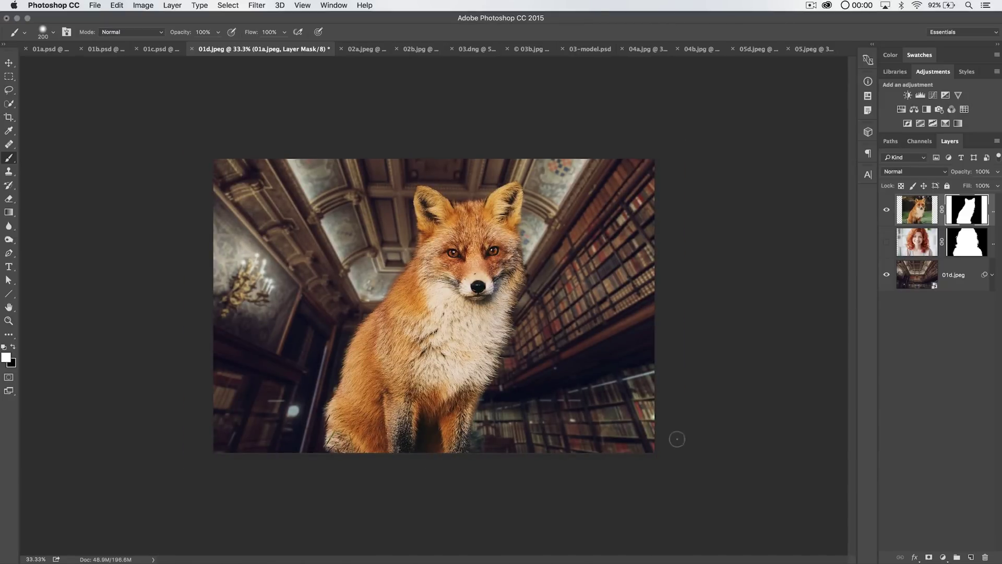
key(z)
click(515, 354)
click(515, 354)
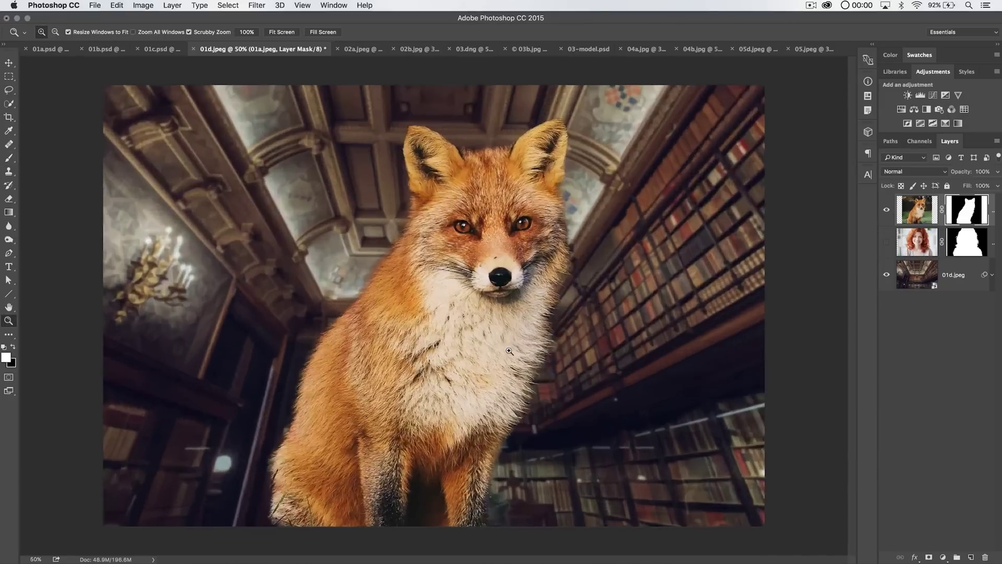
click(543, 360)
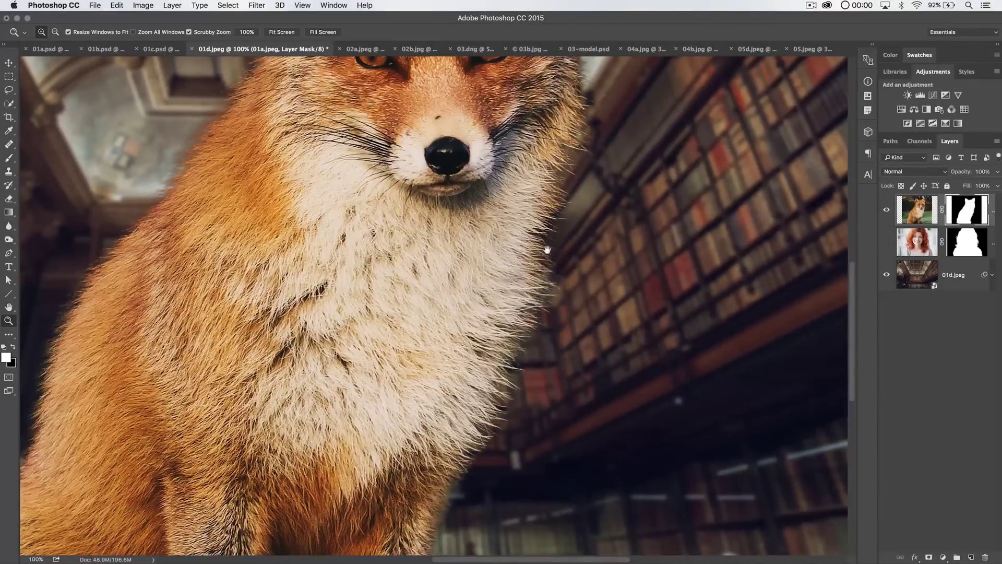
drag(546, 249, 507, 421)
shift+click(951, 204)
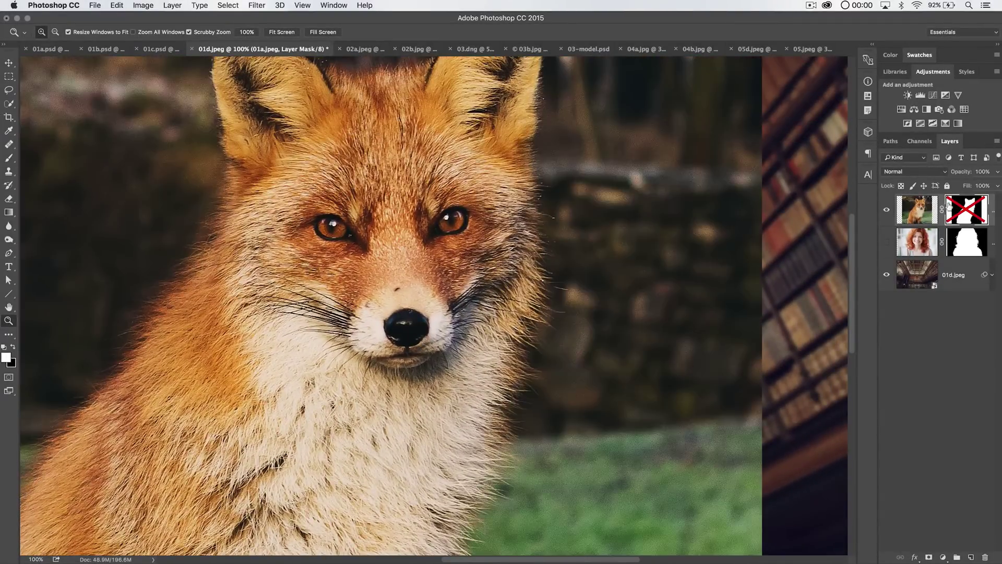
key(super+minus)
key(super+minus)
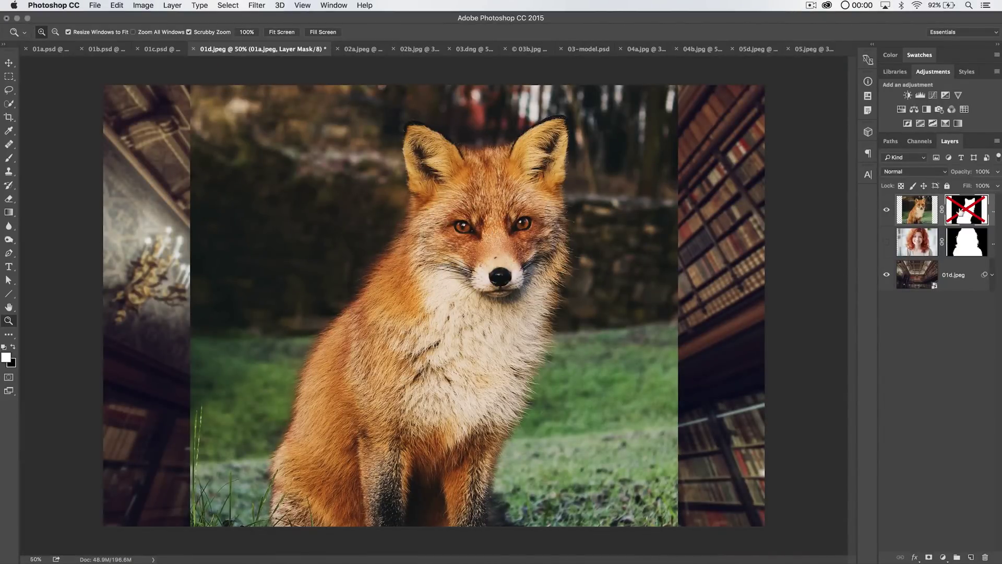
shift+click(967, 212)
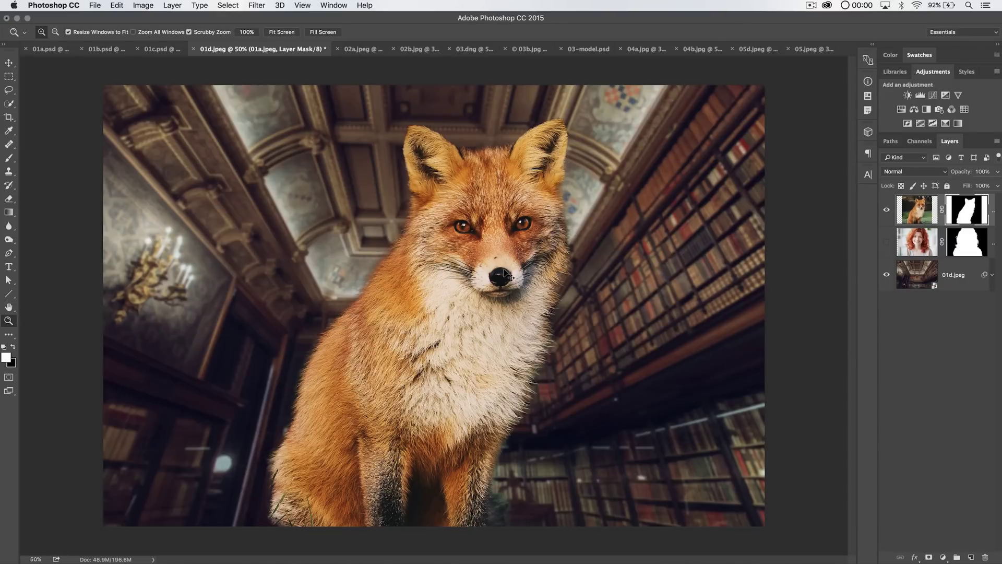
key(super+minus)
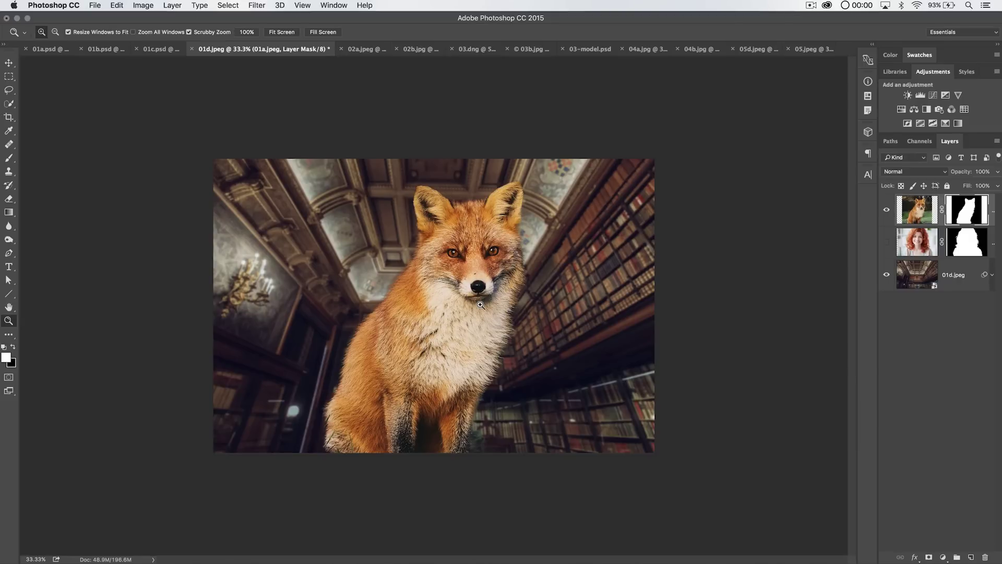
key(v)
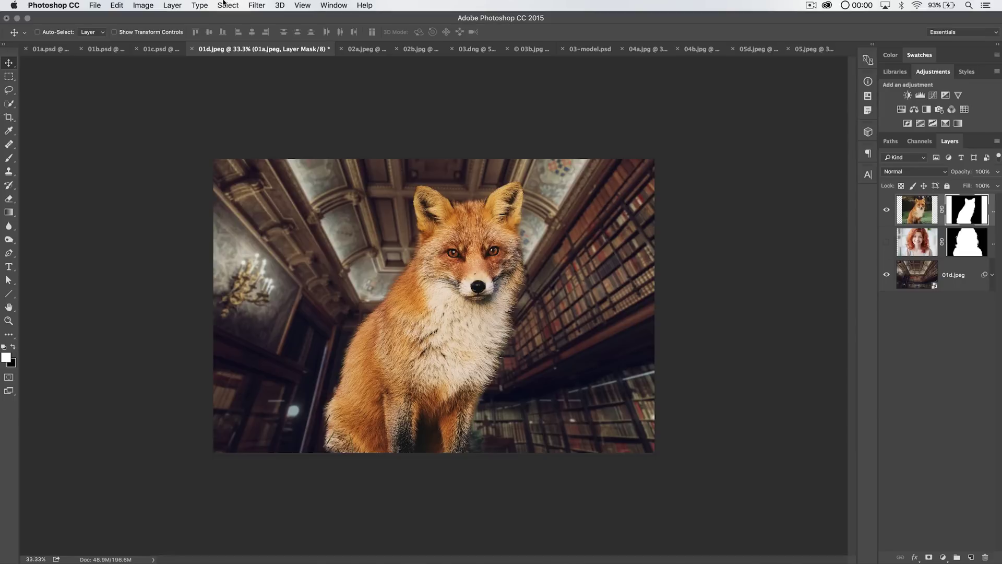
click(225, 5)
- Load the fox mask as a selection, check the side strips in Refine Edge's Overlay view, then cancel
click(955, 208)
super+click(955, 208)
click(227, 5)
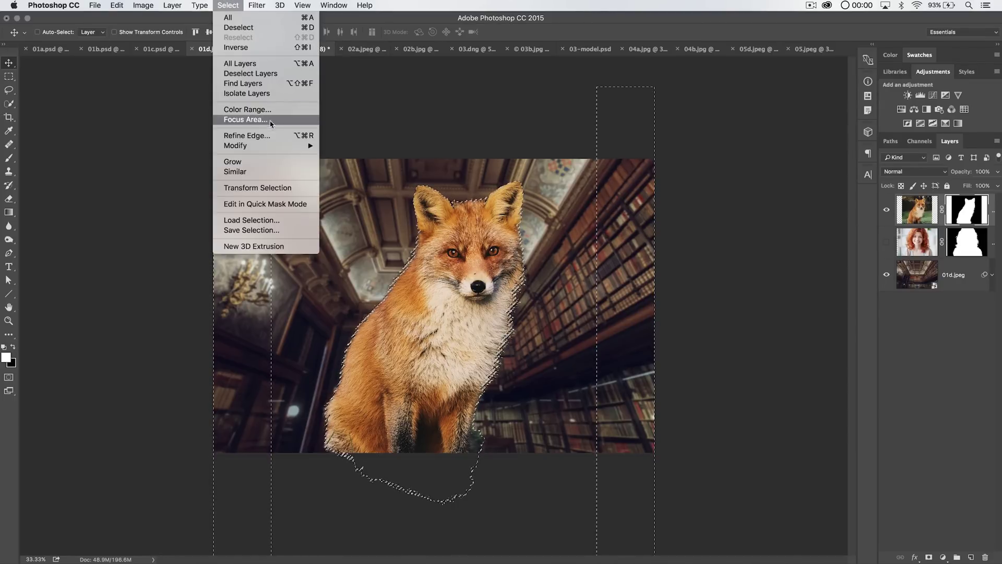
click(271, 137)
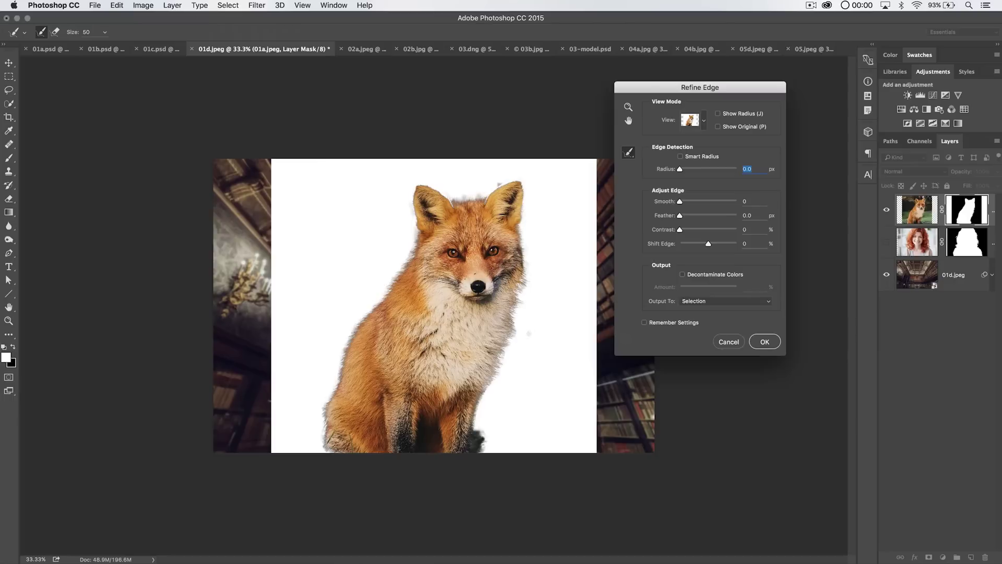
click(703, 121)
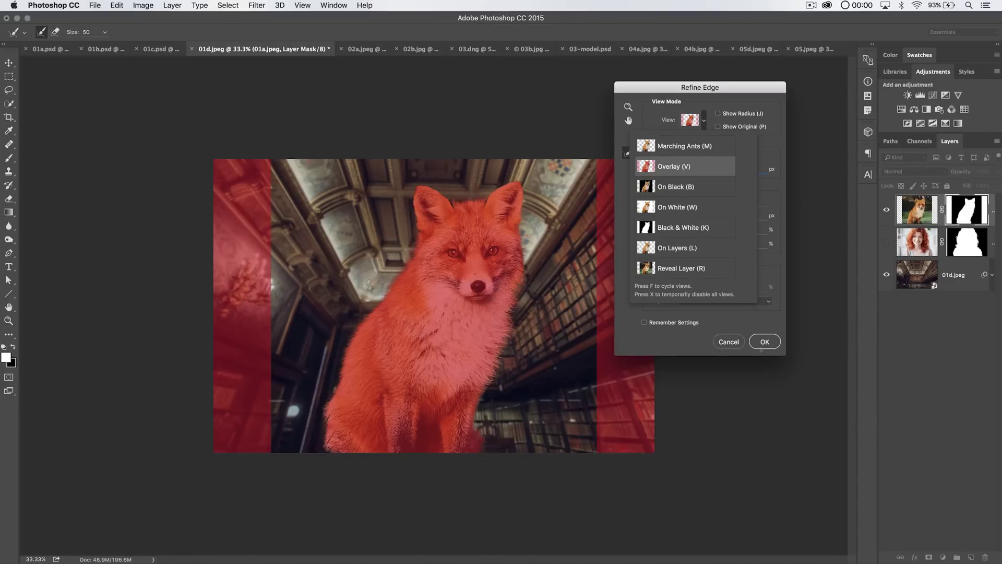
click(679, 166)
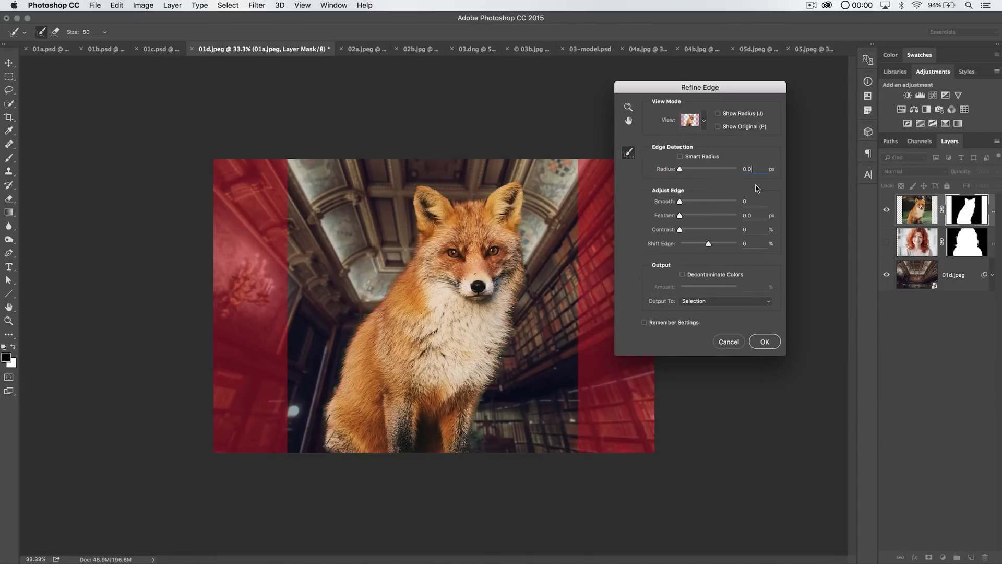
click(726, 340)
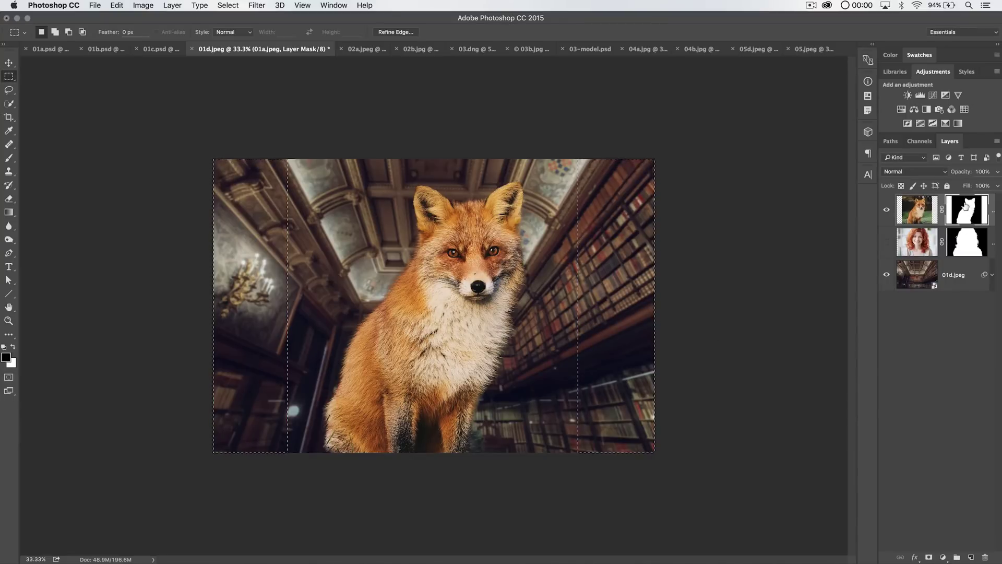
- View the fox layer mask alone and fill the selected side strips with black
key(alt+backslash)
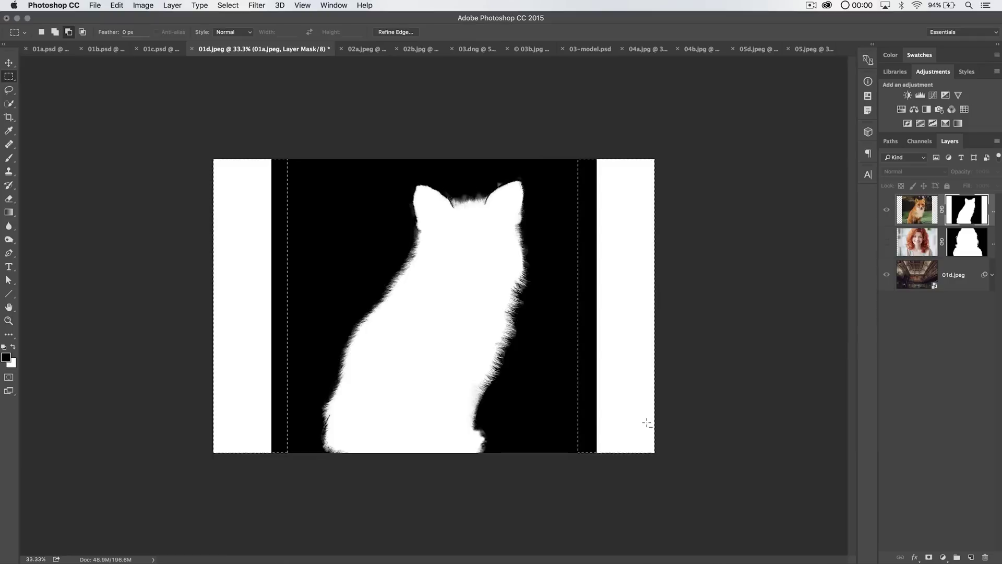
key(alt+BackSpace)
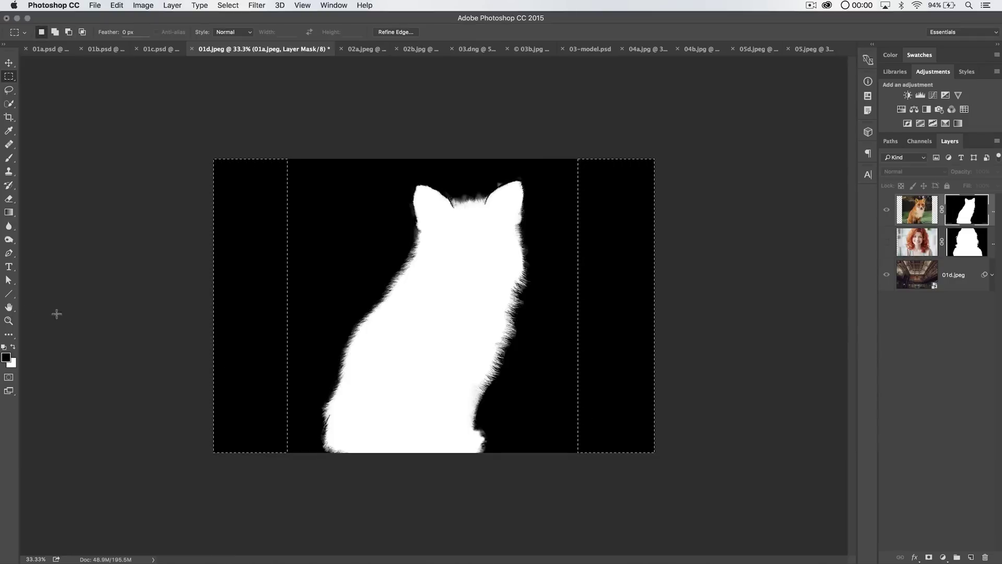
key(super+d)
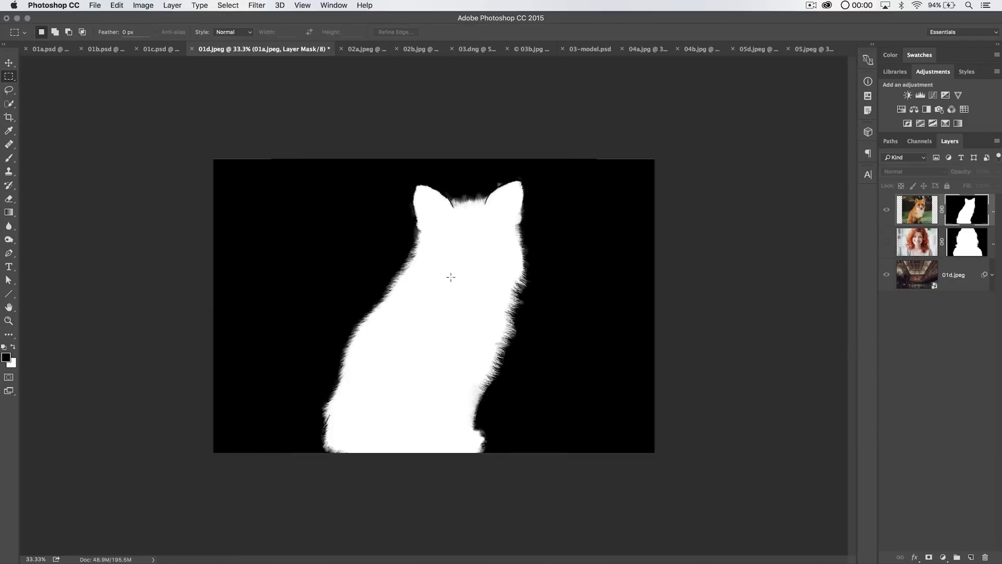
- Zoom in to 100% to inspect the mask's fur edge around the fox's head, then return to the composite
key(z)
click(414, 222)
click(477, 197)
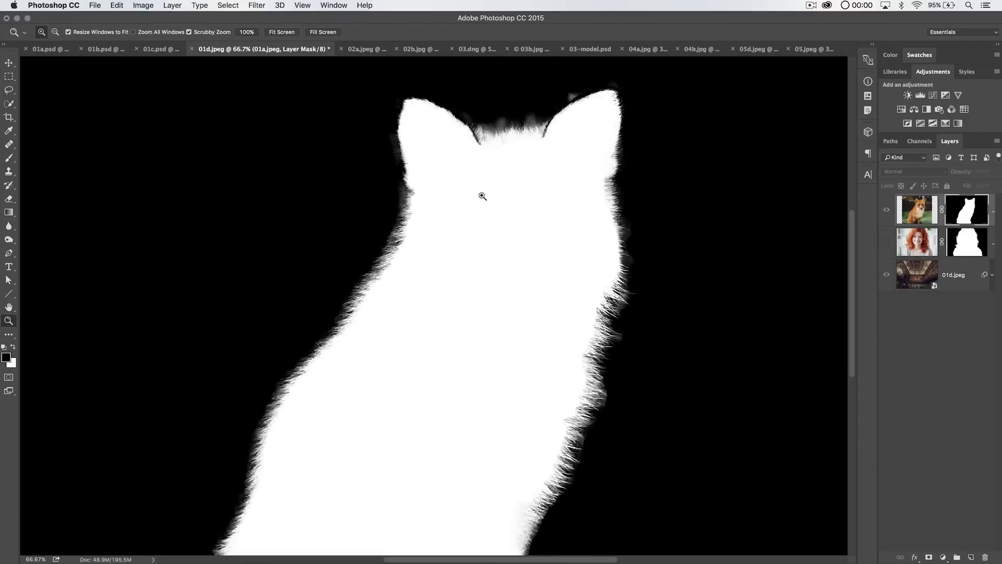
click(410, 202)
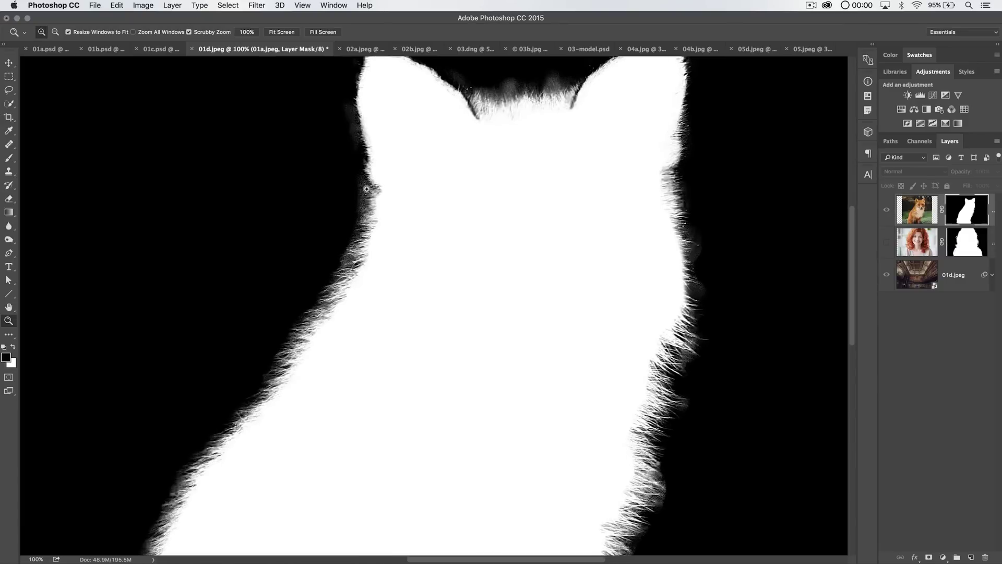
scroll(391, 225, up, 5)
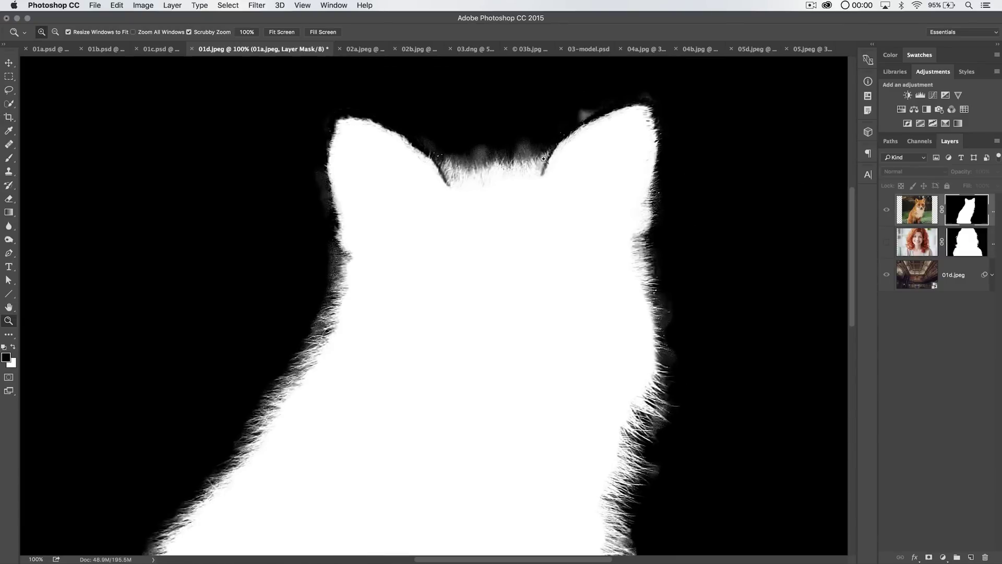
alt+click(961, 209)
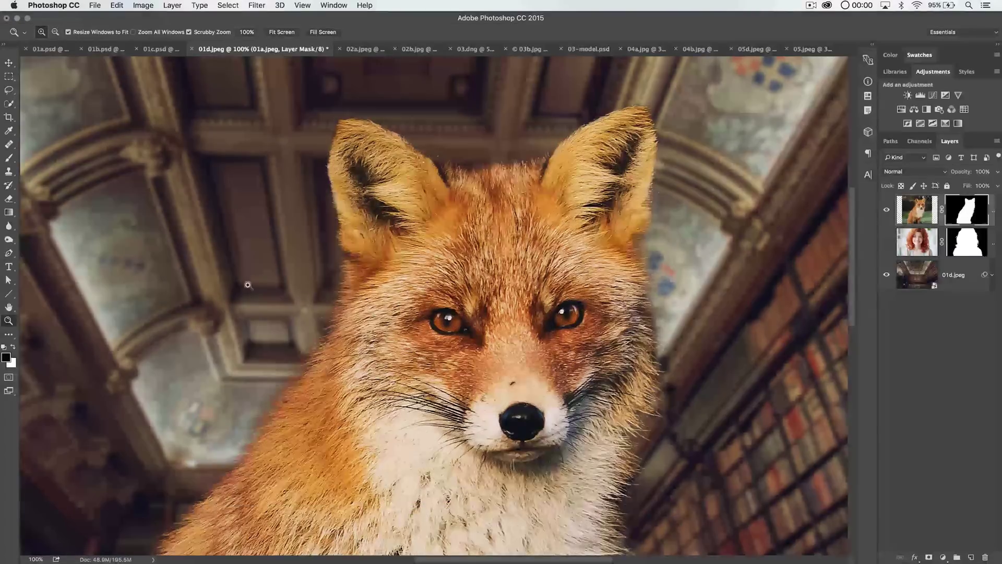
- Open Levels on the fox mask and push the black input level past 55
drag(359, 367, 481, 337)
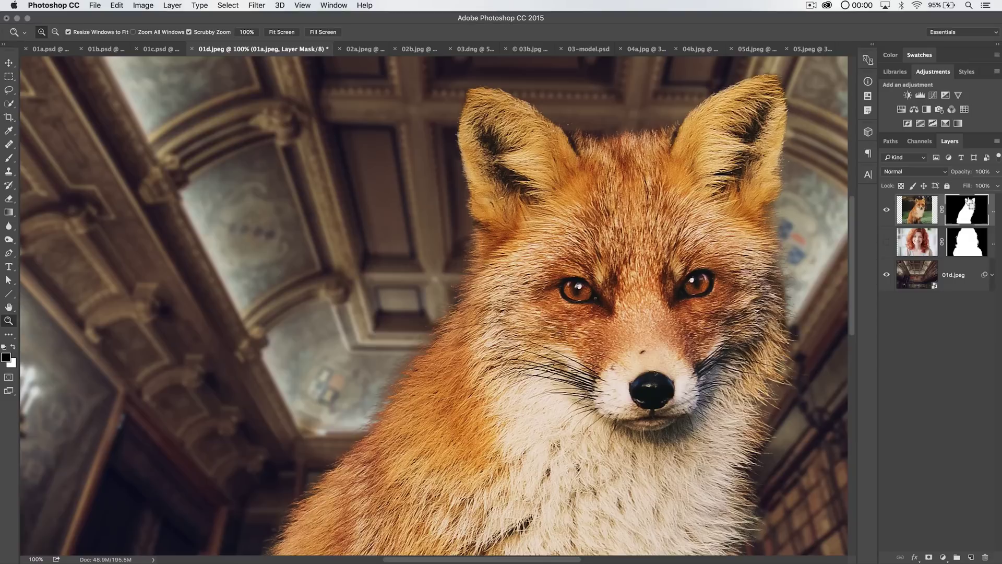
key(super+l)
drag(327, 299, 302, 142)
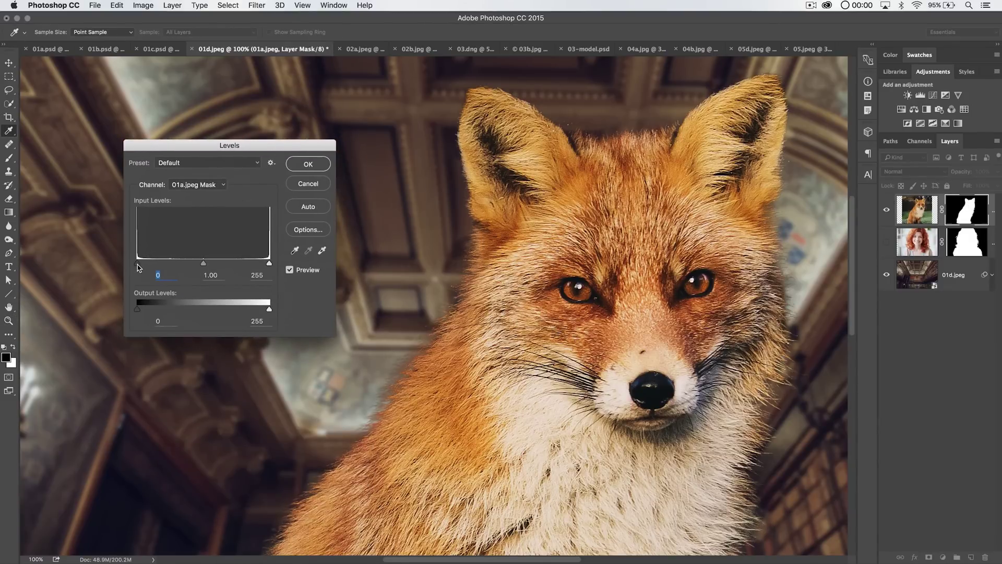
drag(142, 267, 165, 265)
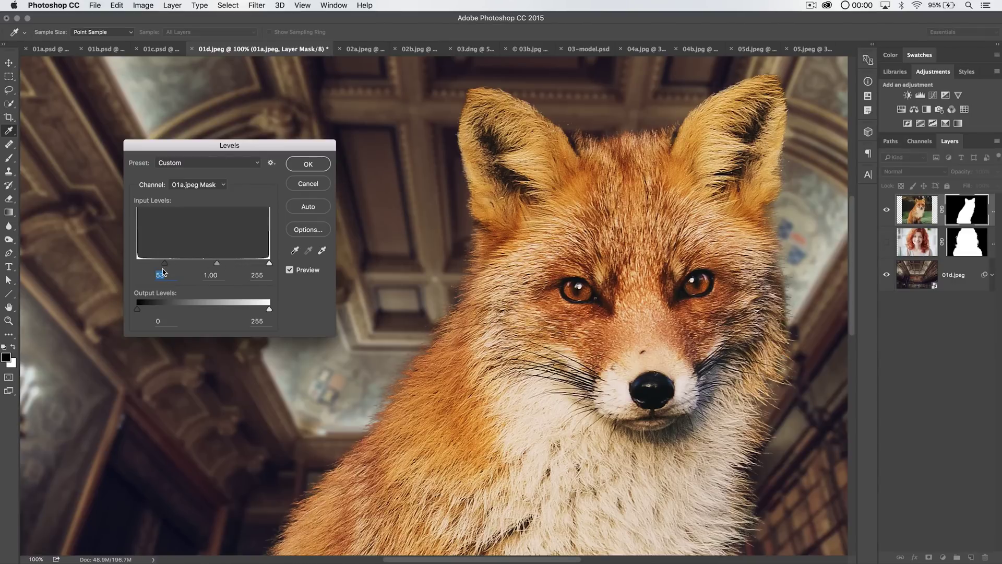
mouse_move(168, 265)
mouse_down()
mouse_move(259, 261)
mouse_move(184, 263)
mouse_up()
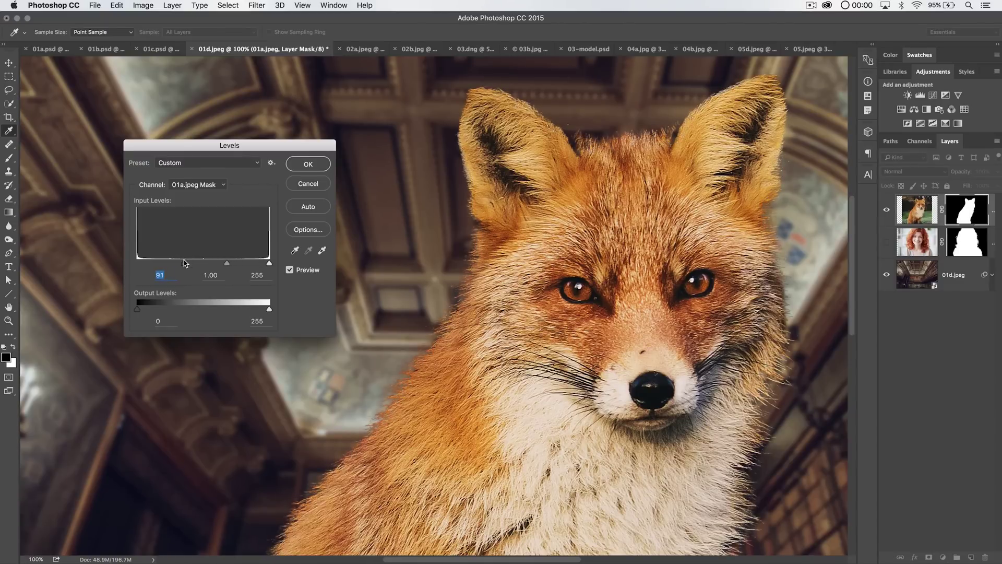
- Compare before and after with Preview, settle the black input at 71, and apply it
click(289, 270)
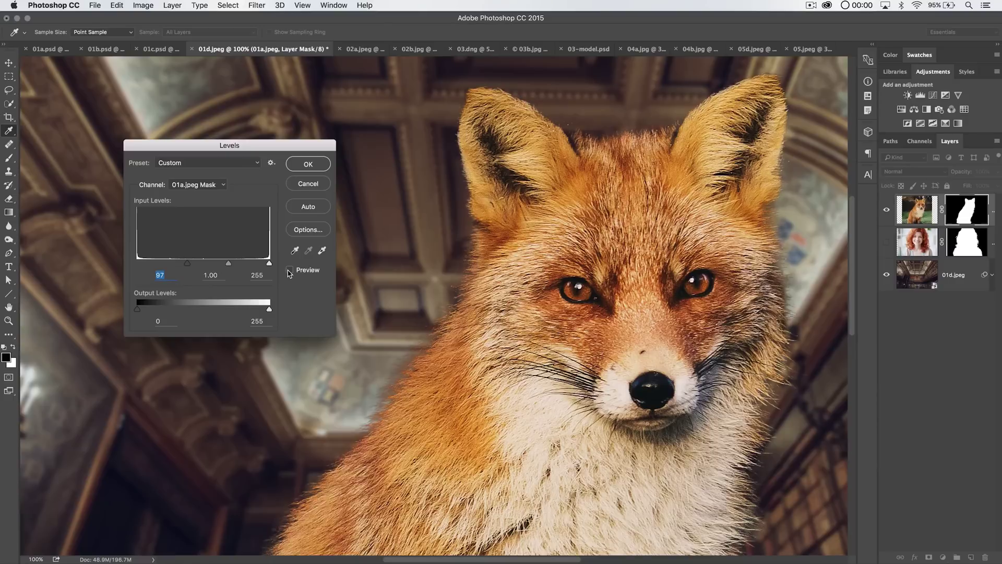
click(289, 270)
click(289, 270)
click(289, 271)
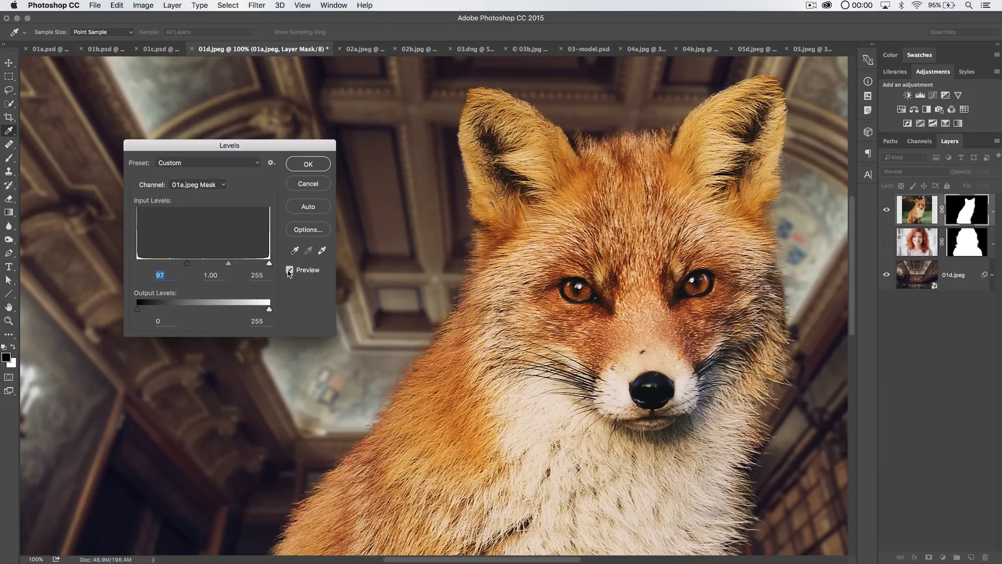
click(289, 271)
click(289, 271)
drag(188, 265, 172, 266)
click(308, 164)
key(z)
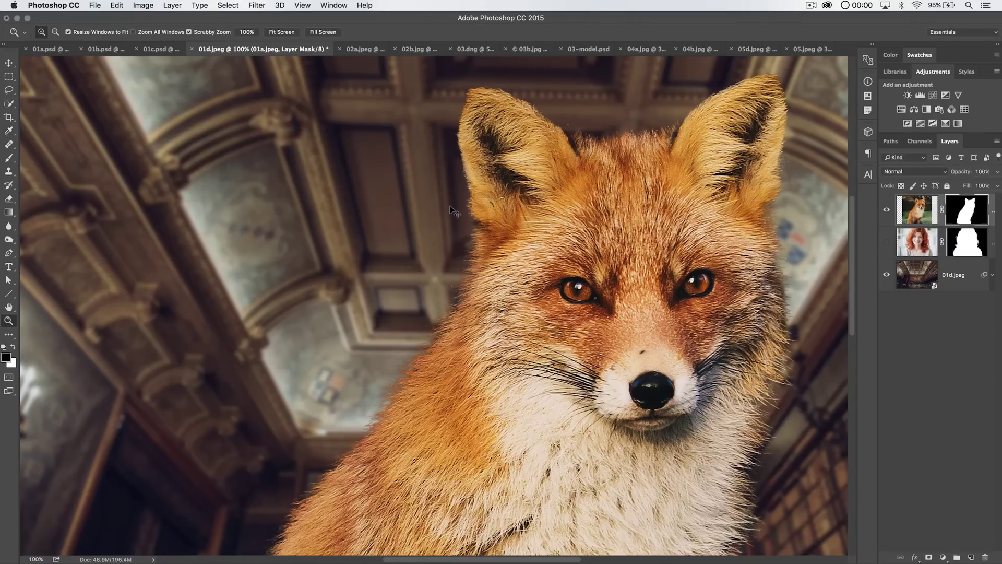
key(super+minus)
key(super+minus)
key(super+minus)
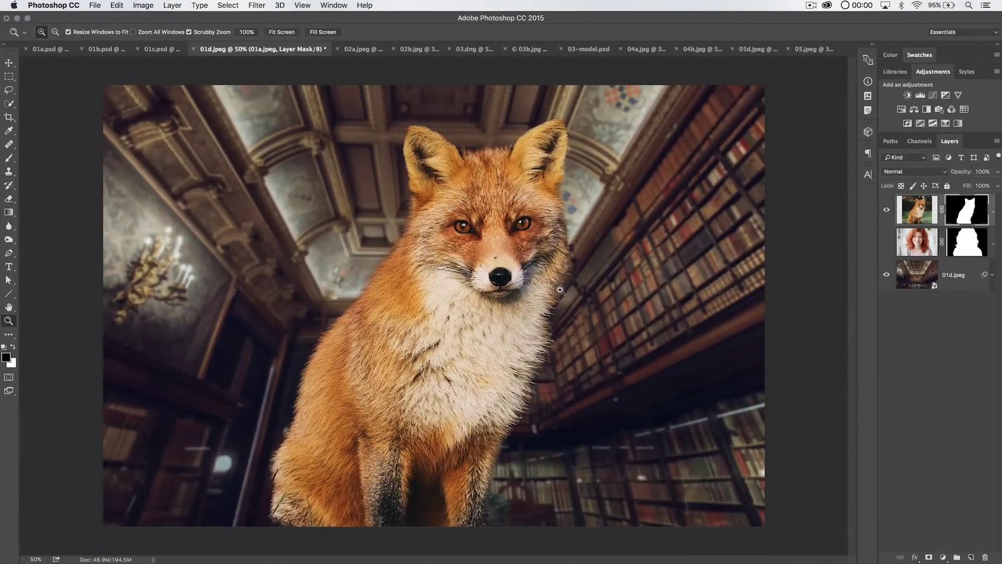